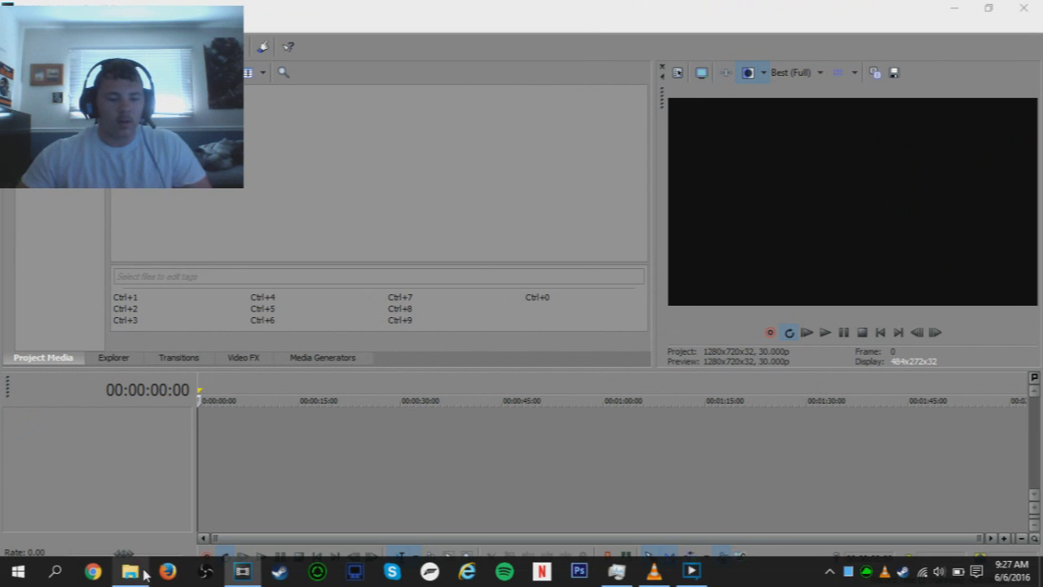
# Import the Outro Windows Media video from the Desktop's New folder\Other Stuff onto the empty timeline and close the file window.
pyautogui.rightClick(131, 571)
pyautogui.click(123, 488)
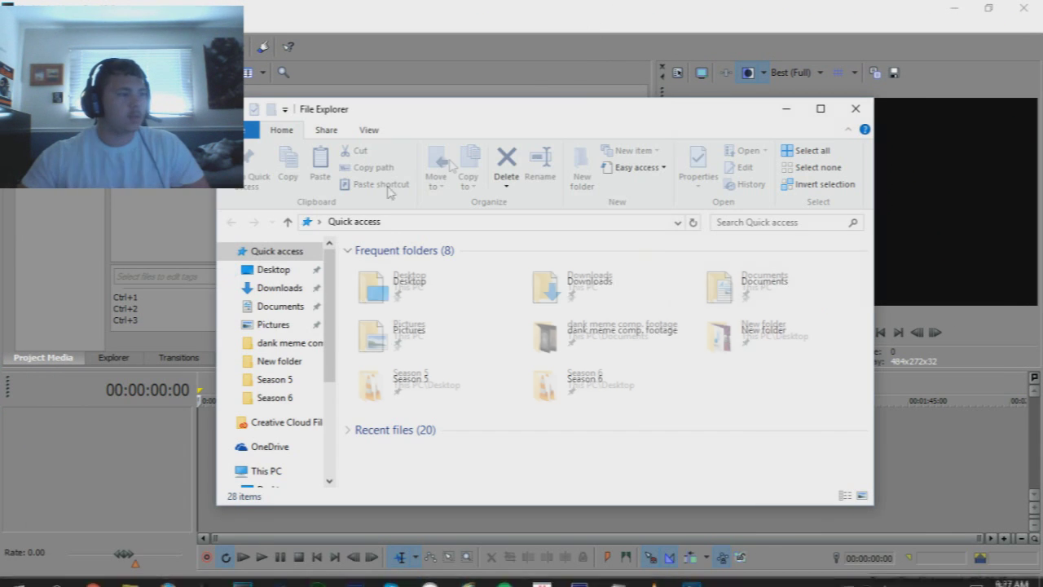
pyautogui.click(731, 345)
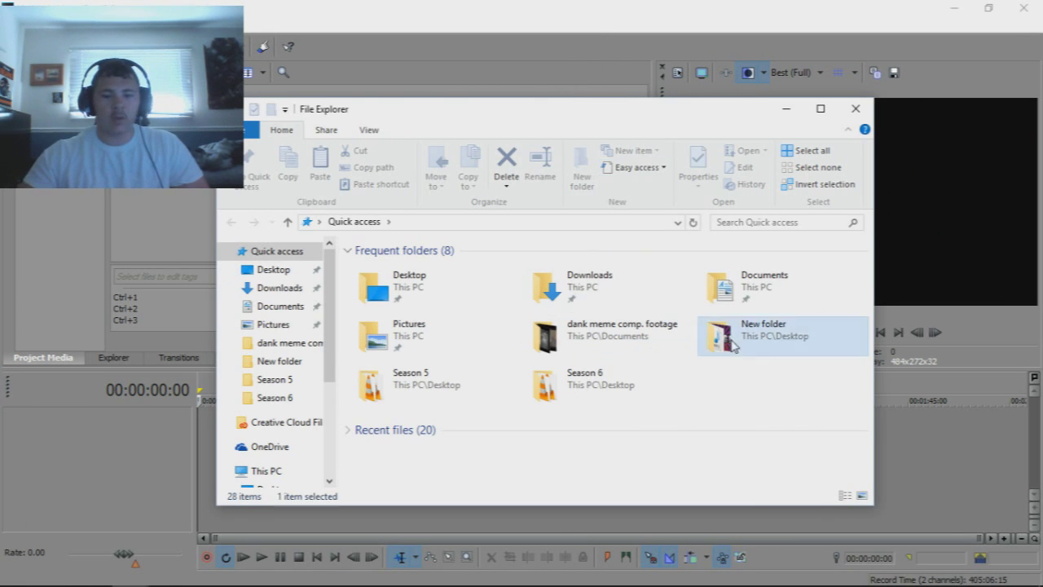
pyautogui.doubleClick(732, 343)
pyautogui.doubleClick(560, 314)
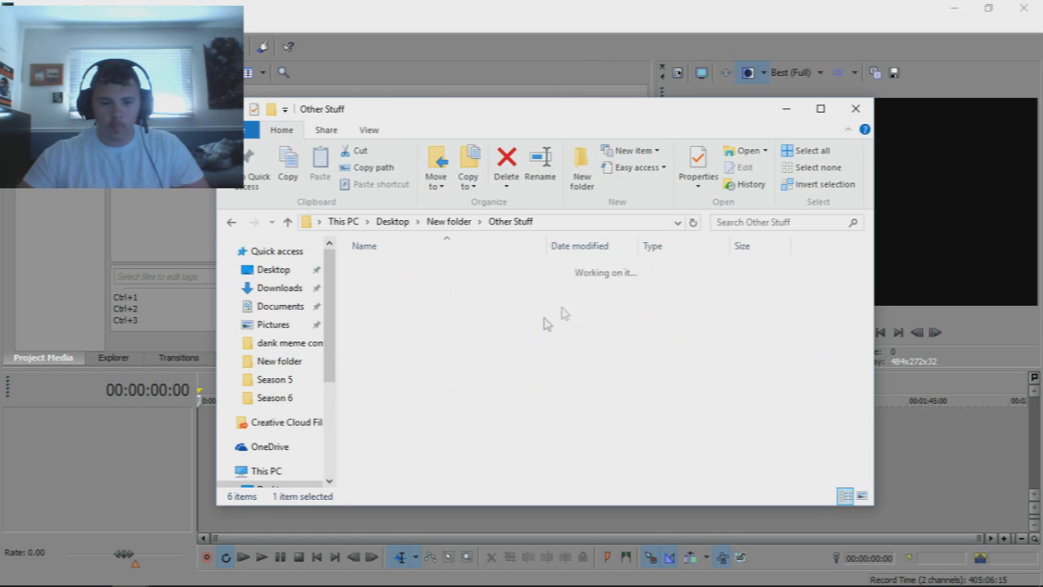
pyautogui.click(384, 365)
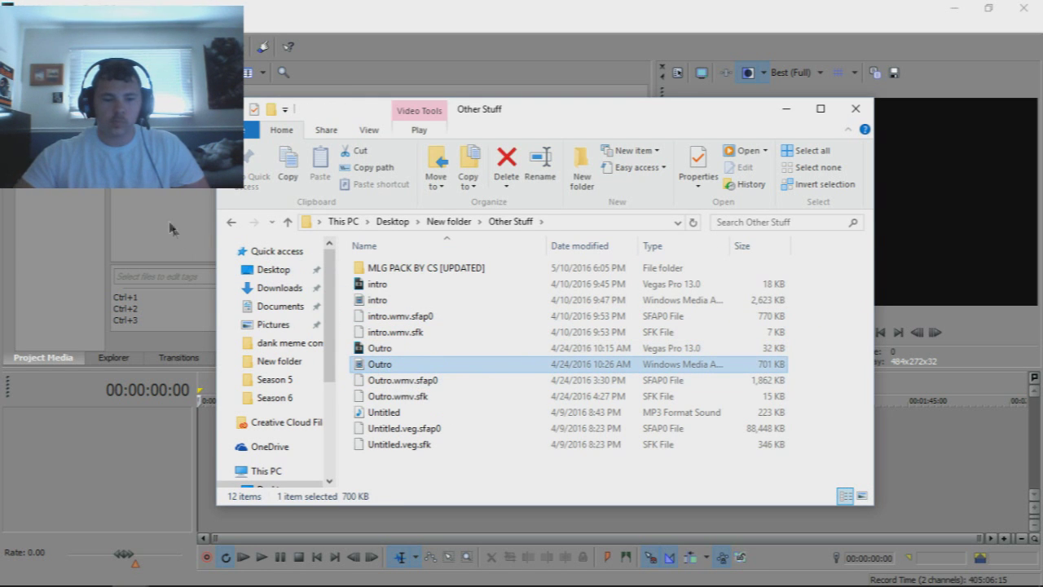
pyautogui.click(855, 108)
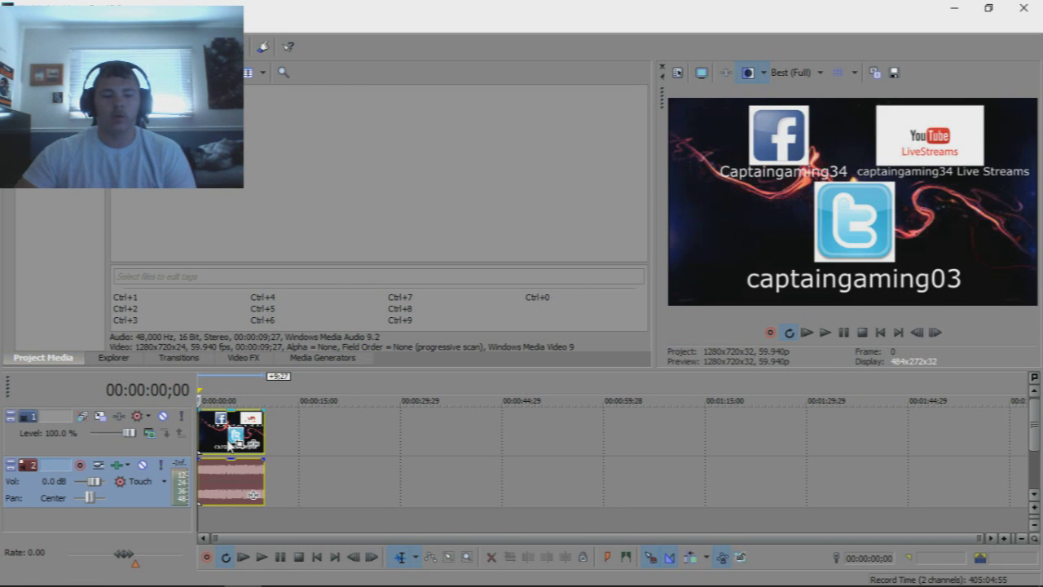
# Play back the outro clip, return to its start and select both its video and audio events.
pyautogui.click(822, 334)
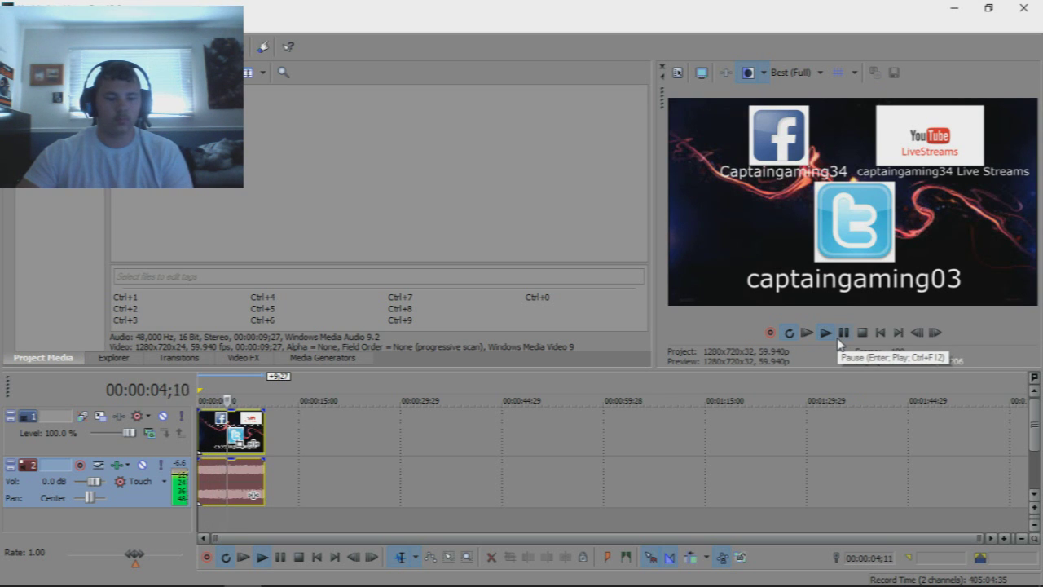
pyautogui.click(880, 332)
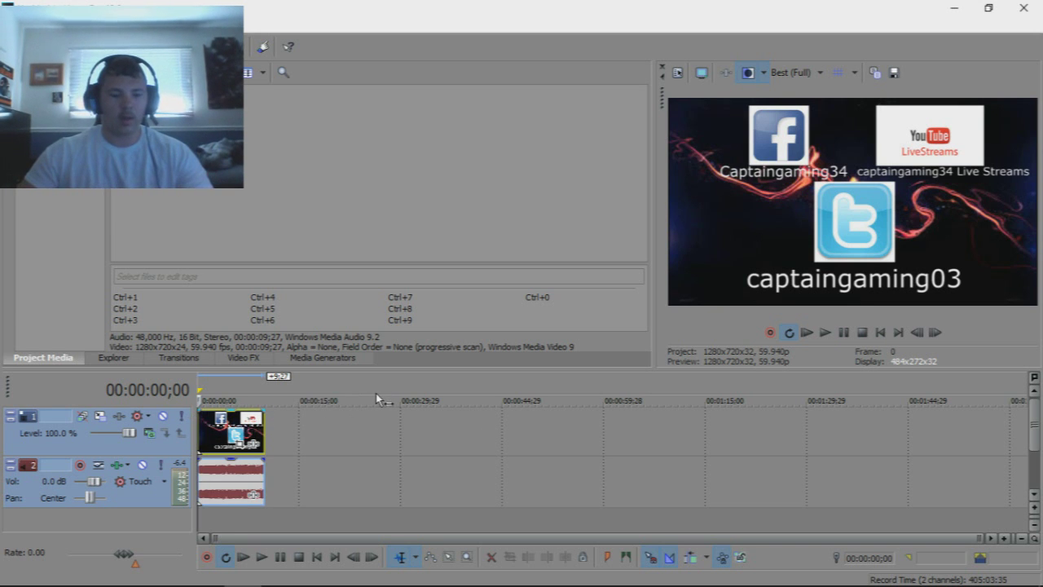
pyautogui.keyDown('ctrl'); pyautogui.click(252, 495); pyautogui.keyUp('ctrl')
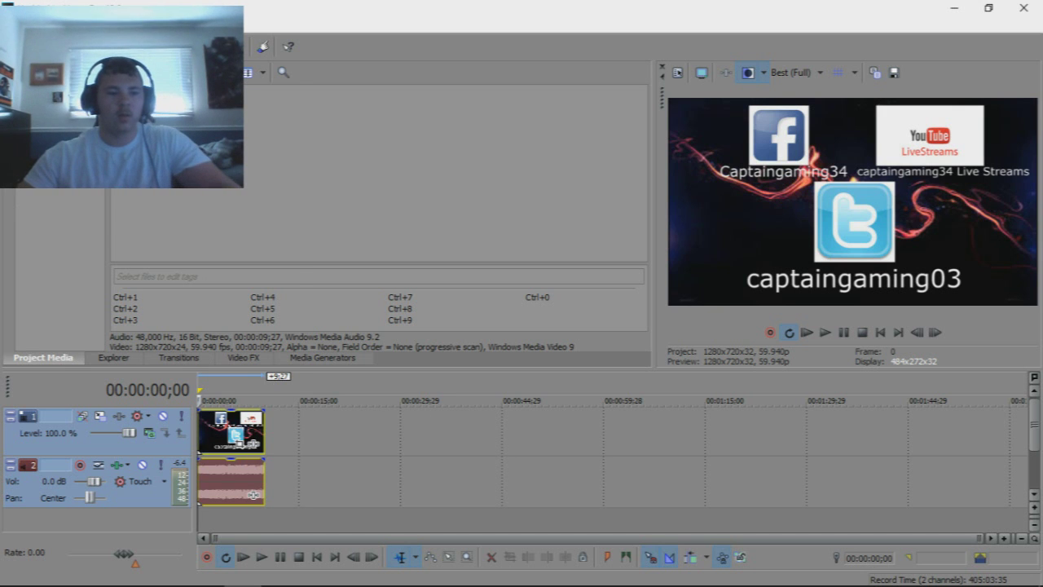
# Render the project to the Desktop as Windows Media Video with the 6 Mbps HD 720-60p Video template.
pyautogui.hotkey('alt', 'f')
pyautogui.press('r')
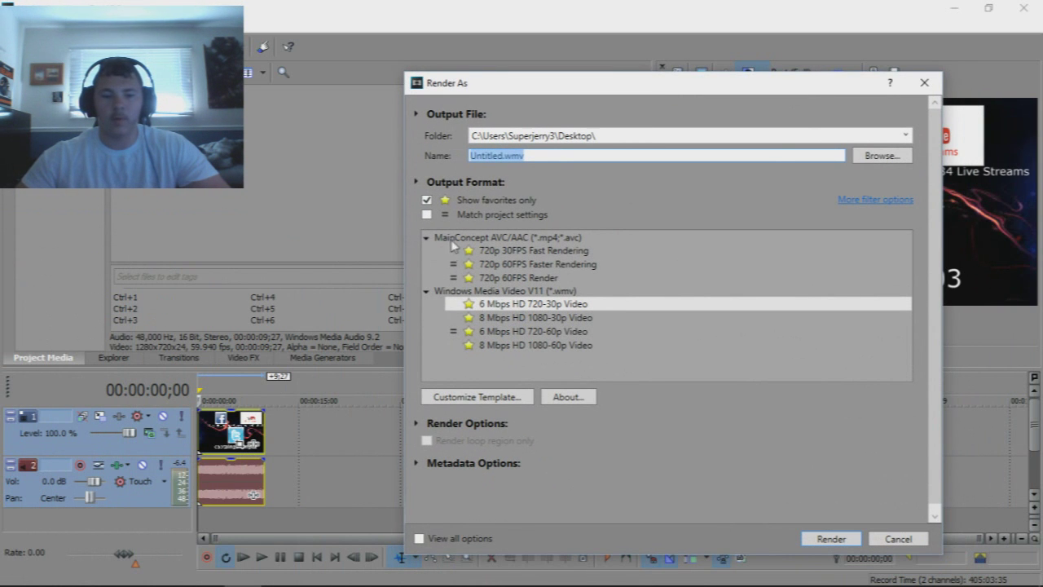
pyautogui.click(427, 238)
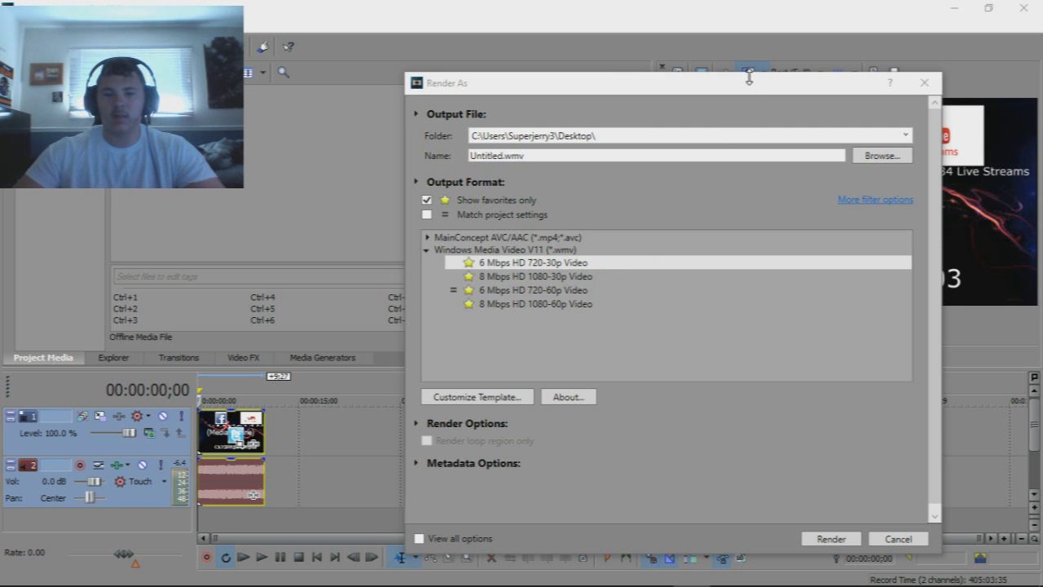
pyautogui.moveTo(749, 79); pyautogui.dragTo(717, 79)
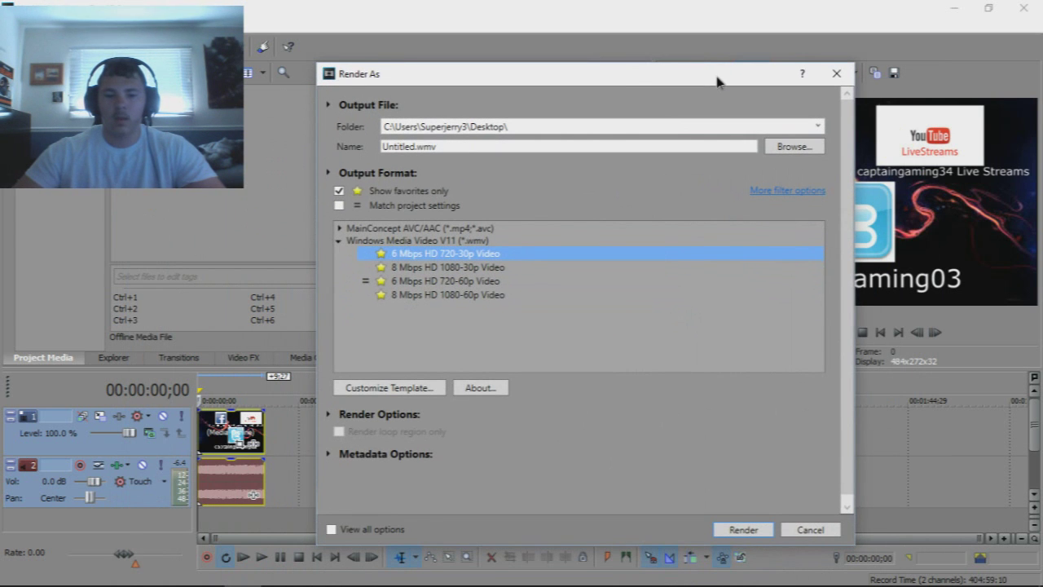
pyautogui.click(481, 282)
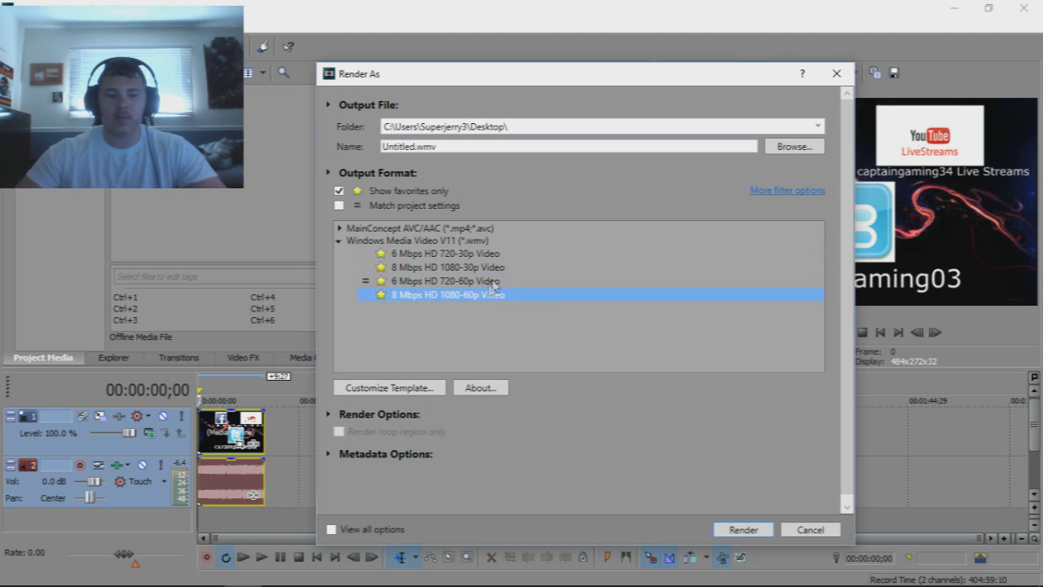
pyautogui.click(499, 295)
pyautogui.moveTo(633, 86); pyautogui.dragTo(426, 99)
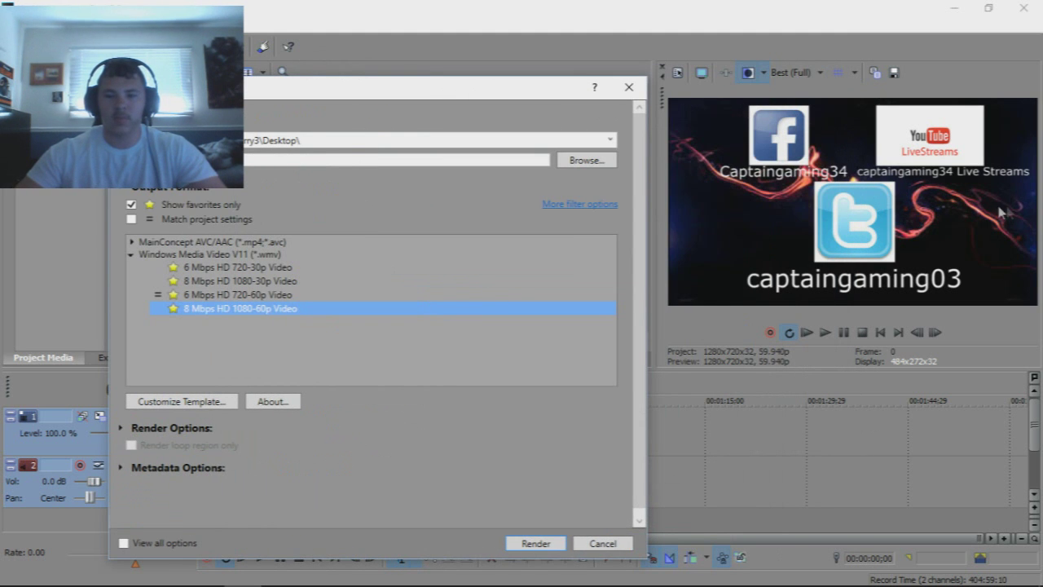
pyautogui.moveTo(529, 95); pyautogui.dragTo(773, 62)
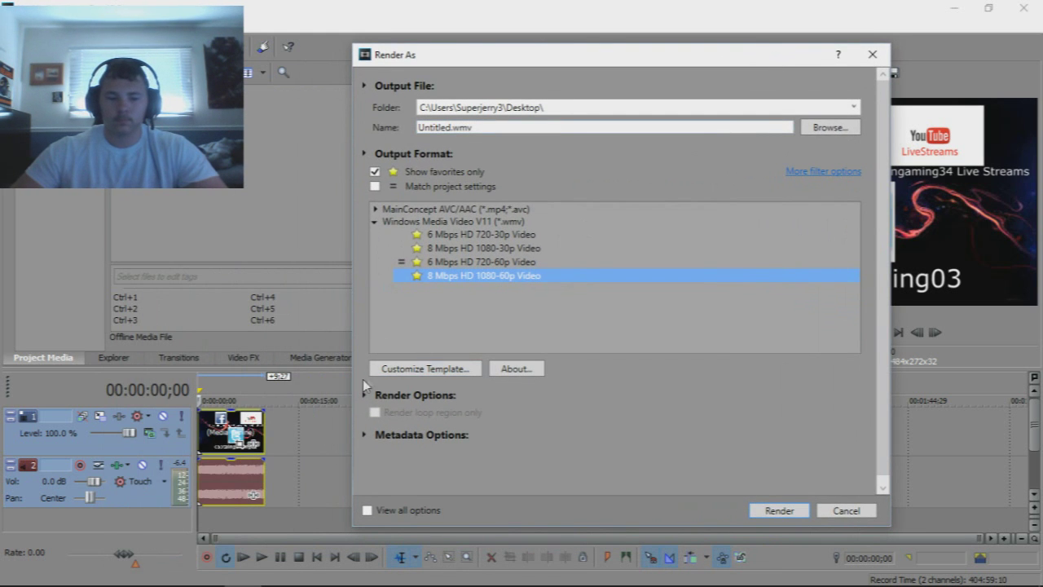
pyautogui.click(509, 261)
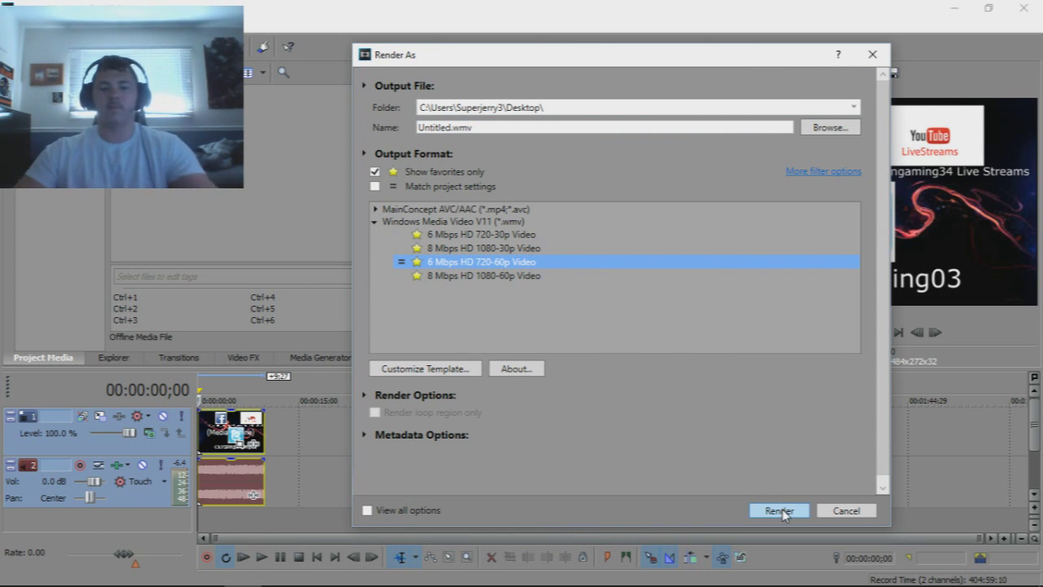
pyautogui.click(780, 510)
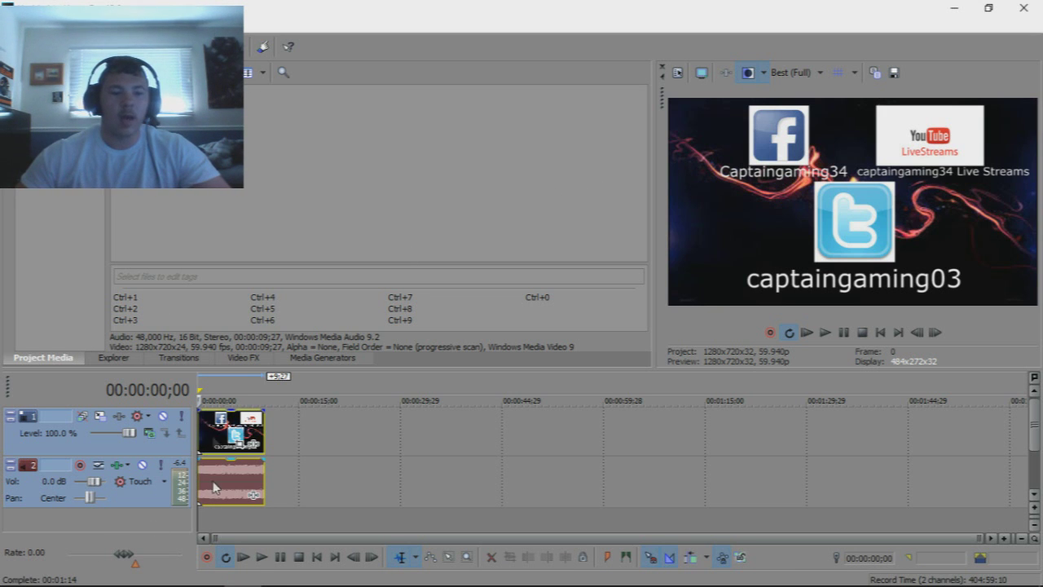
# Render the project again as Windows Media Video with the 8 Mbps HD 1080-60p Video template.
pyautogui.hotkey('alt', 'f')
pyautogui.press('r')
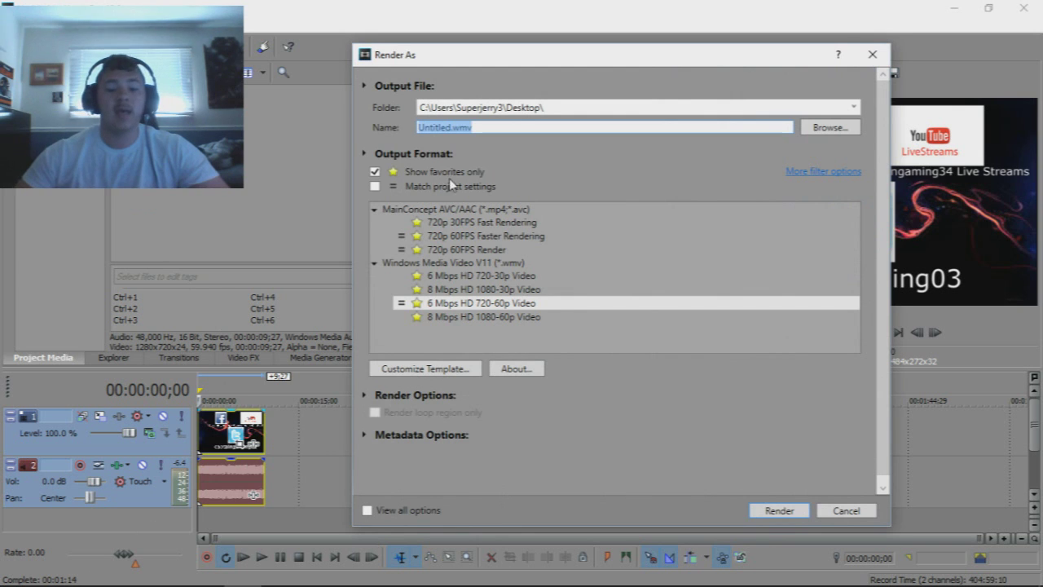
pyautogui.click(554, 318)
pyautogui.click(779, 510)
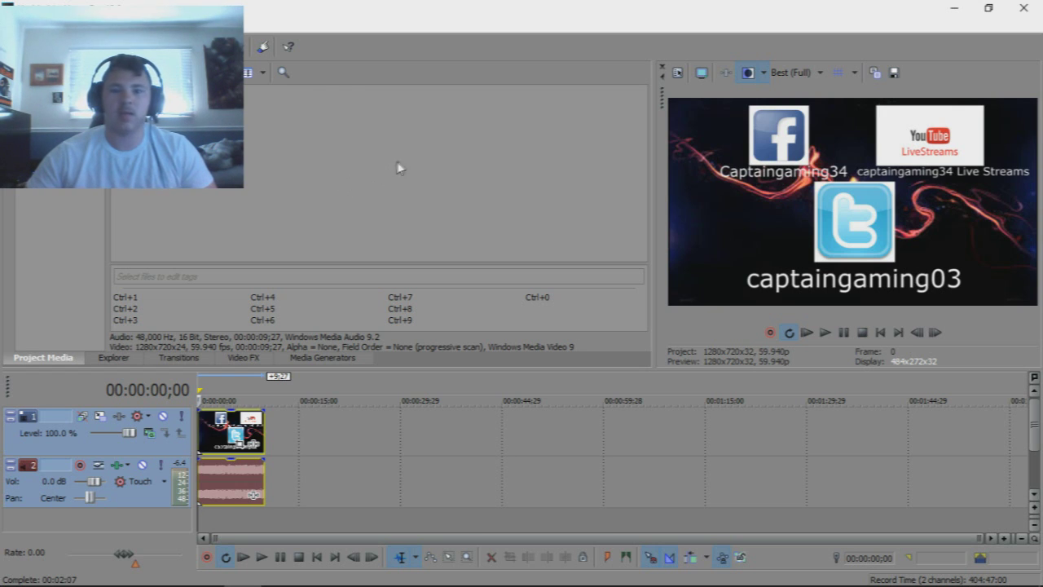
# Close the video editor without saving the untitled project.
pyautogui.click(1023, 8)
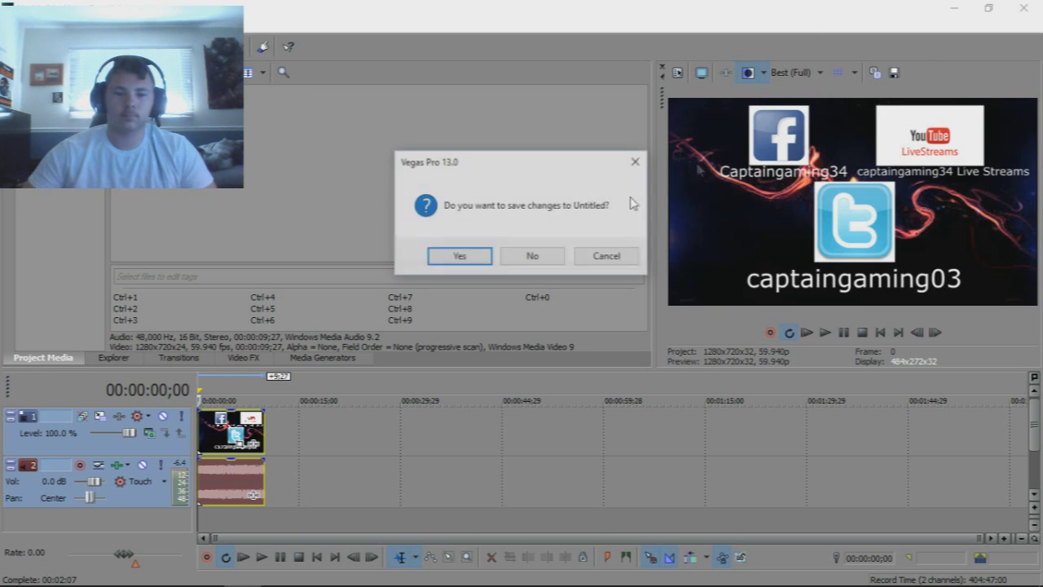
pyautogui.click(552, 255)
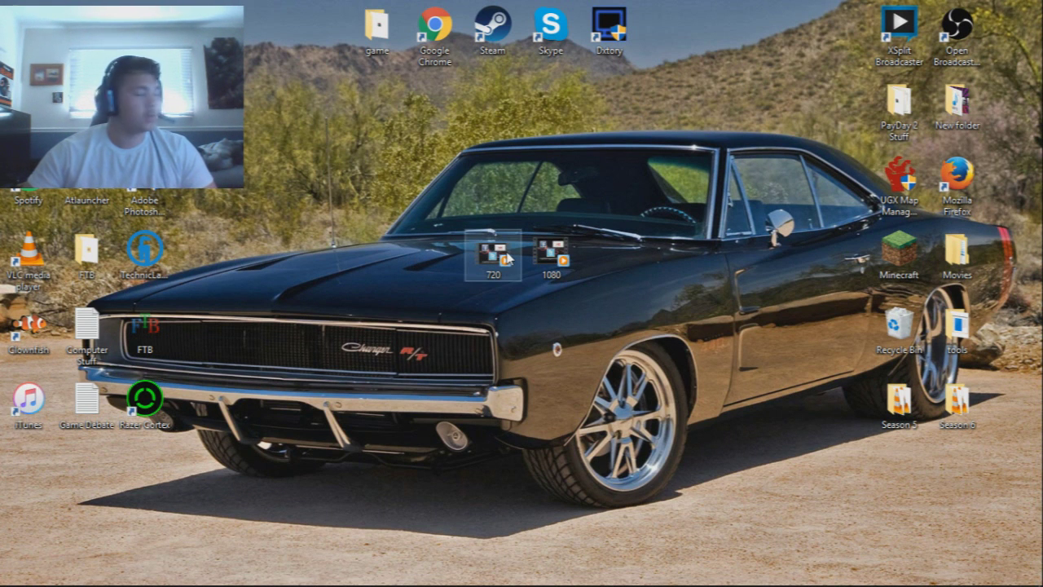
# Check the file details of the 720 and 1080 videos on the desktop and select both files.
pyautogui.moveTo(506, 259)
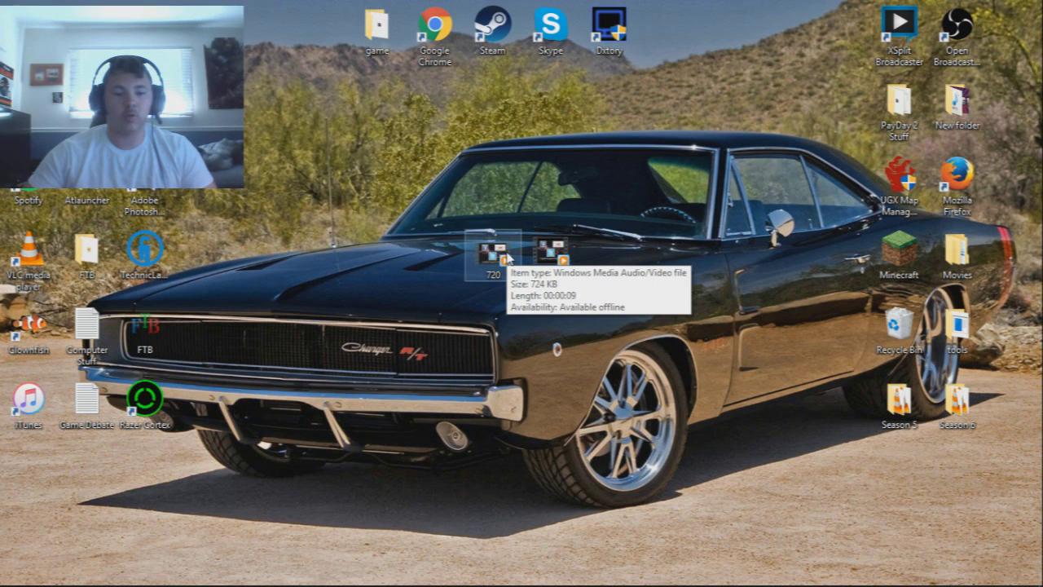
pyautogui.moveTo(544, 255)
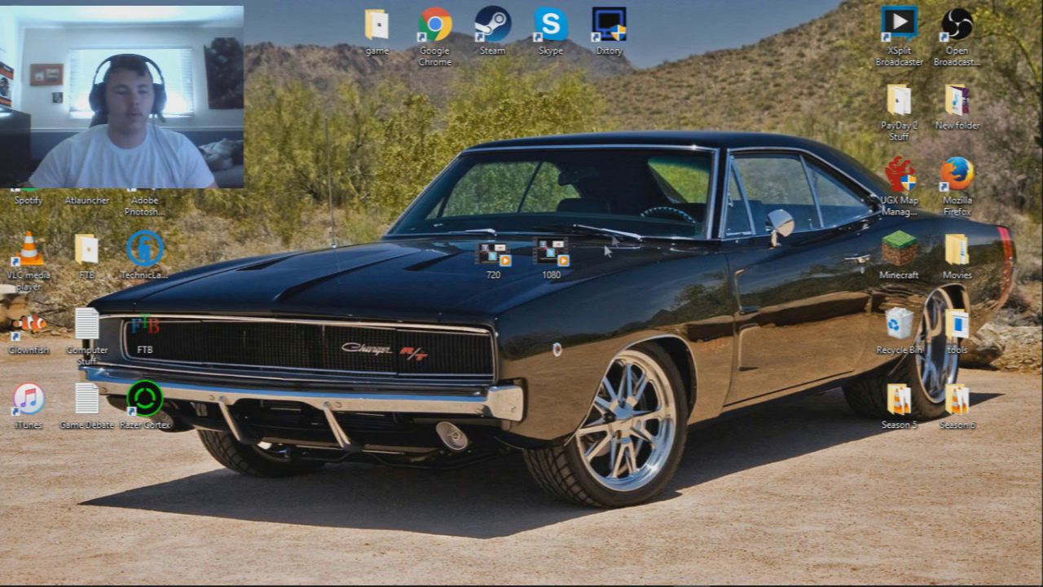
pyautogui.moveTo(638, 256); pyautogui.dragTo(508, 282)
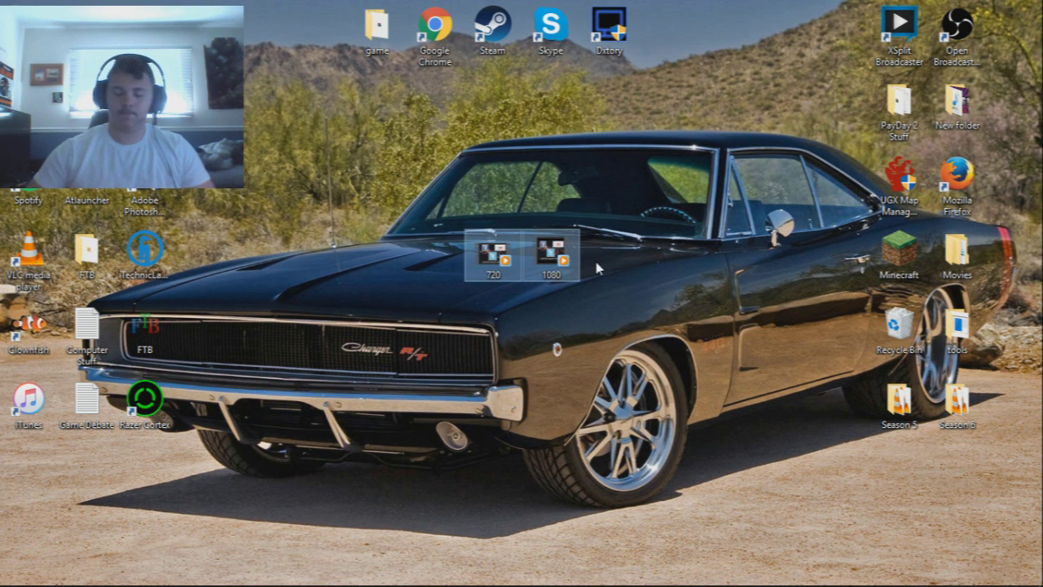
# Switch to Open Broadcaster Software, preview the Desktop scene and turn on scene editing.
pyautogui.doubleClick(551, 255)
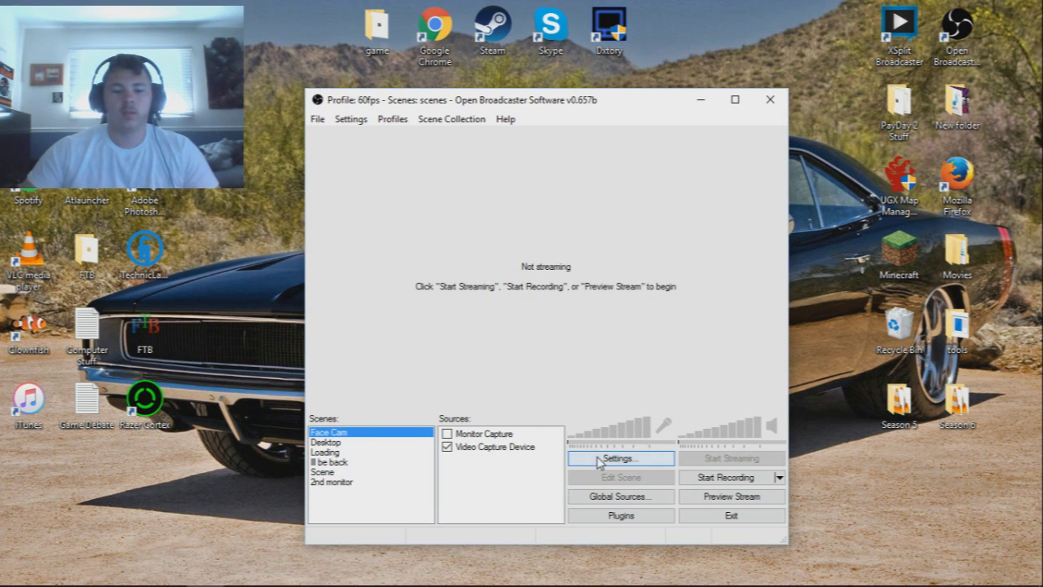
pyautogui.click(692, 496)
pyautogui.click(371, 442)
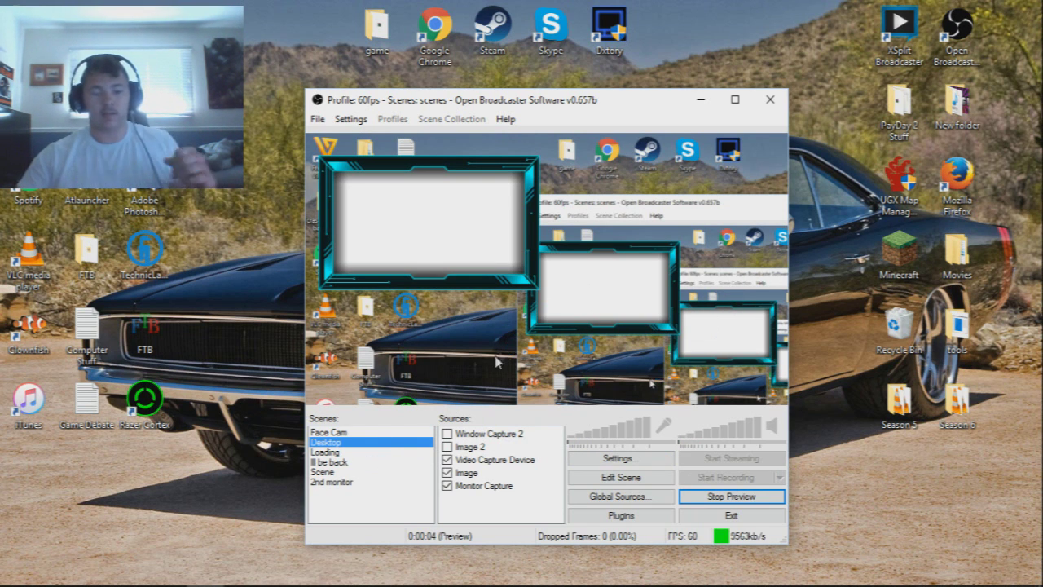
pyautogui.click(619, 477)
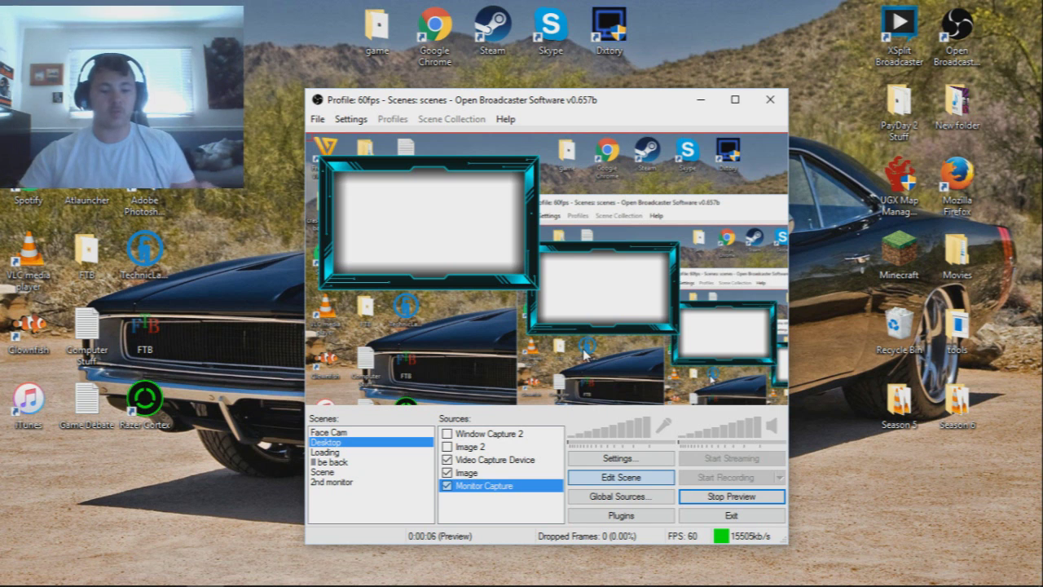
# Fit the monitor capture to the Desktop scene's preview, shrink the webcam and its frame image to match, and stop the preview.
pyautogui.click(518, 272)
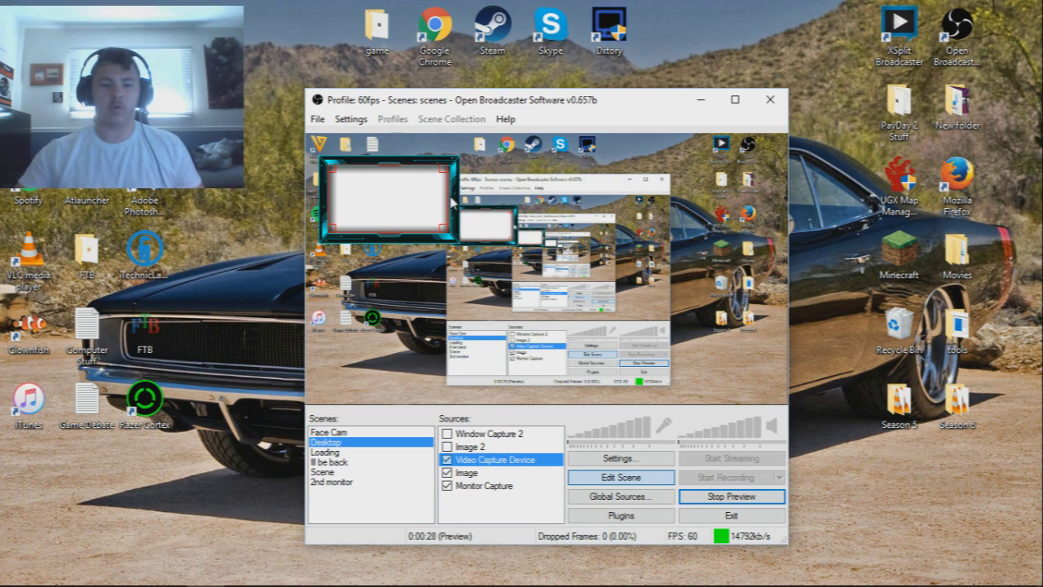
pyautogui.click(454, 237)
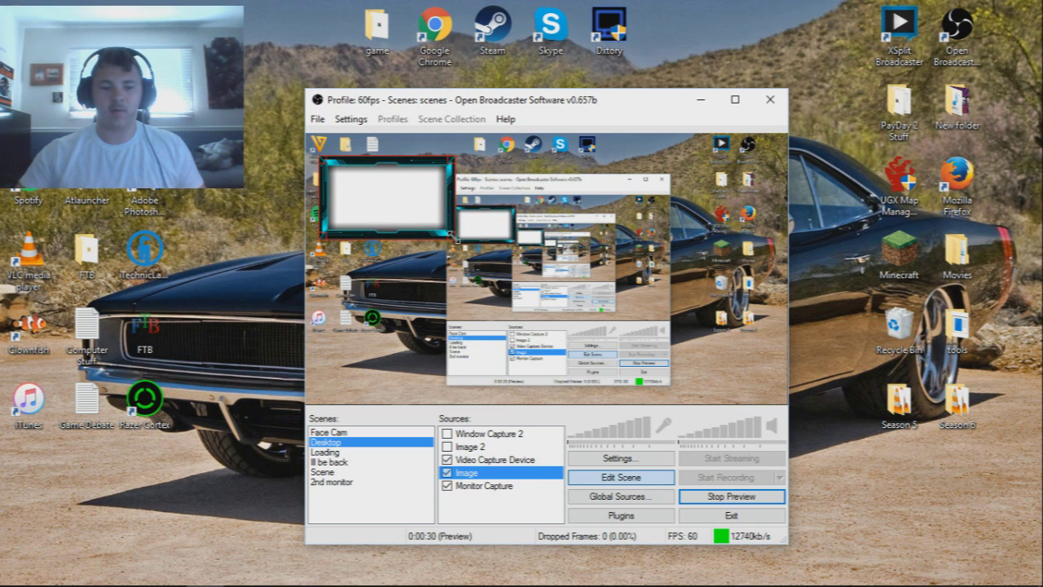
pyautogui.click(499, 461)
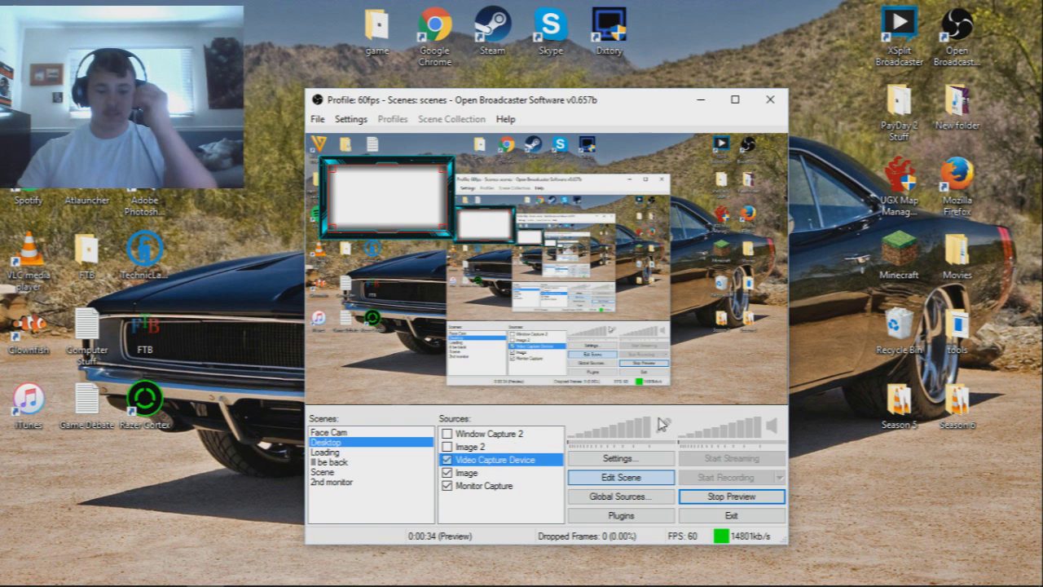
pyautogui.click(644, 483)
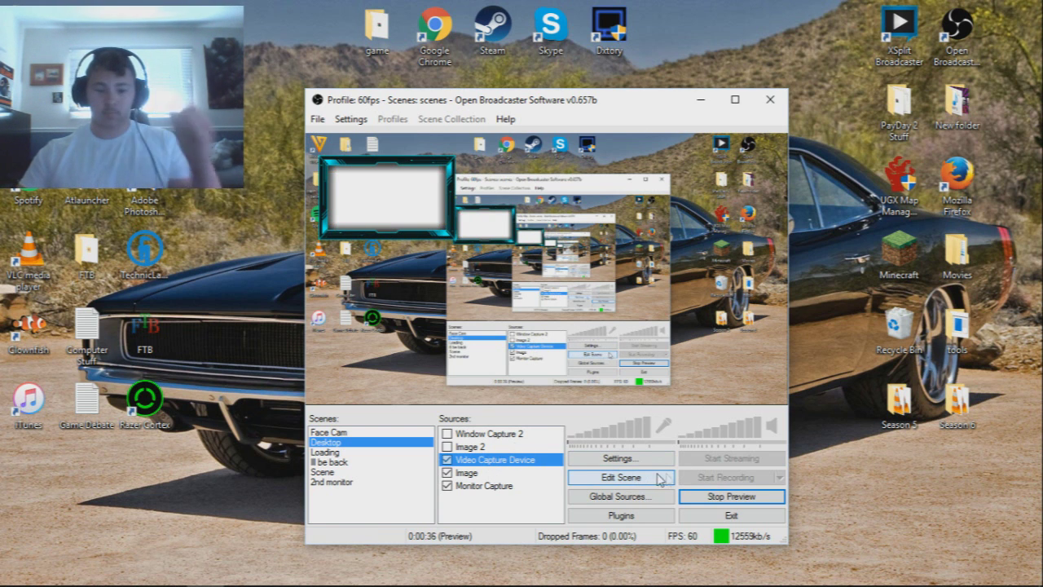
pyautogui.click(727, 497)
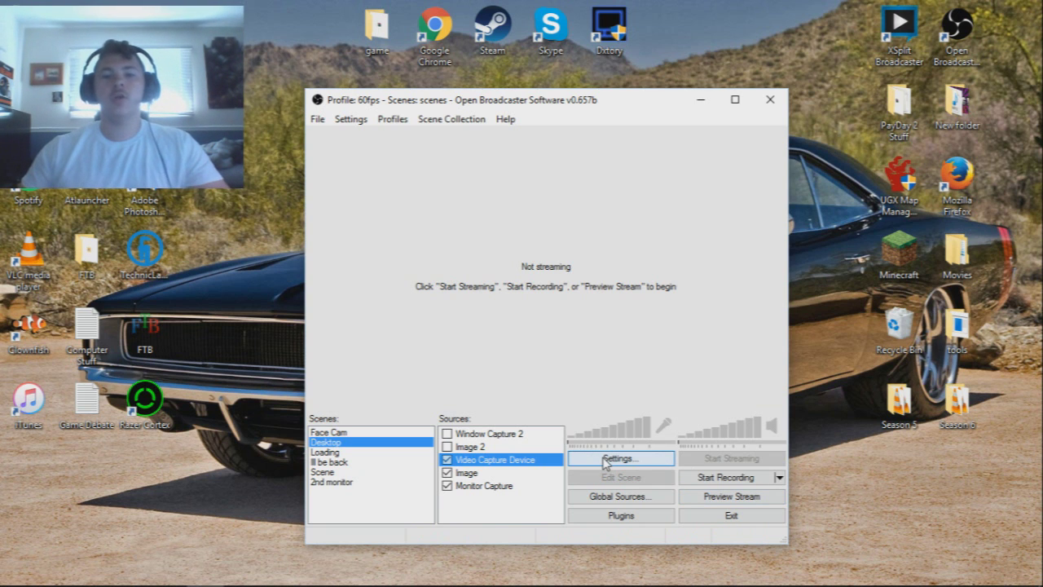
# Preview the Face Cam scene with its video capture device, and stop the preview.
pyautogui.click(373, 434)
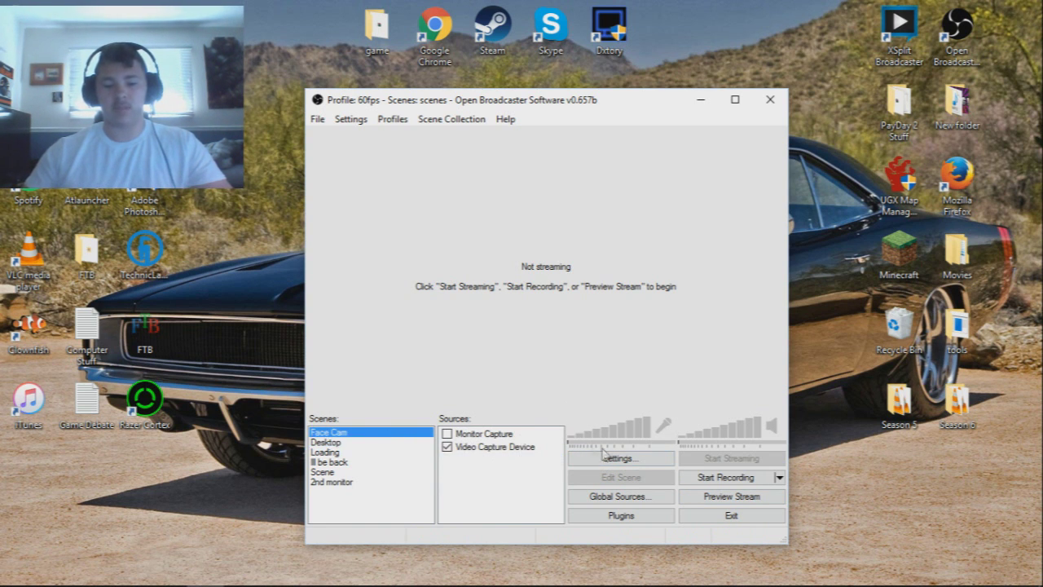
pyautogui.click(721, 498)
pyautogui.click(598, 396)
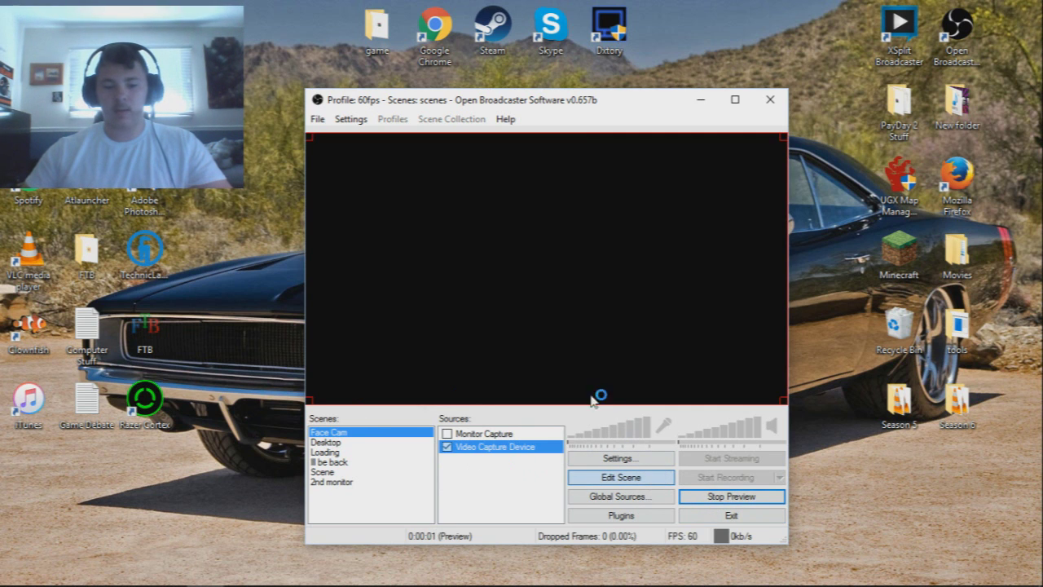
pyautogui.click(742, 494)
# Open the OBS settings and review the available setting profiles and the 60fps profile's encoding options.
pyautogui.click(607, 457)
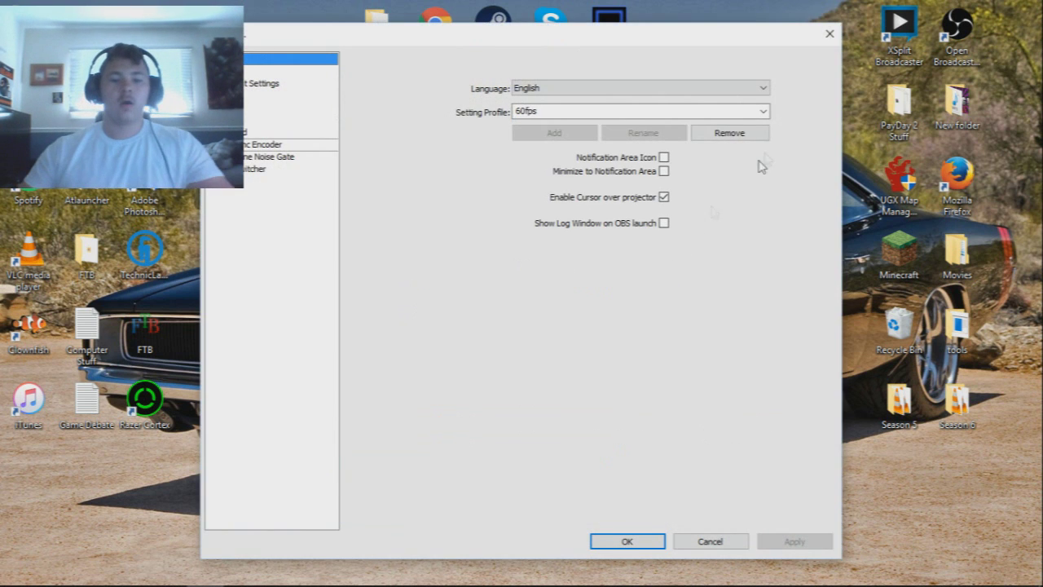
pyautogui.click(764, 112)
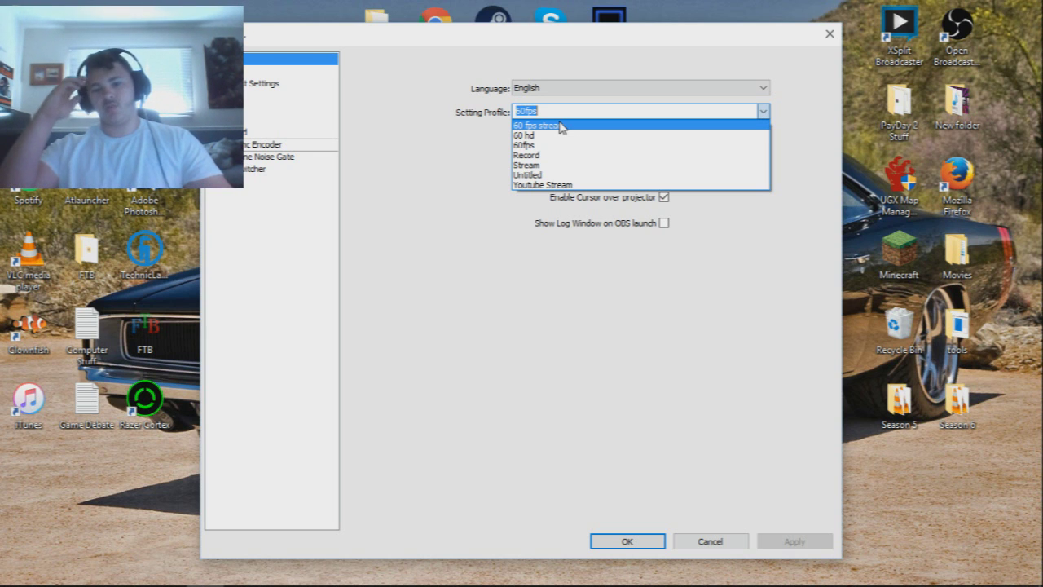
pyautogui.click(764, 113)
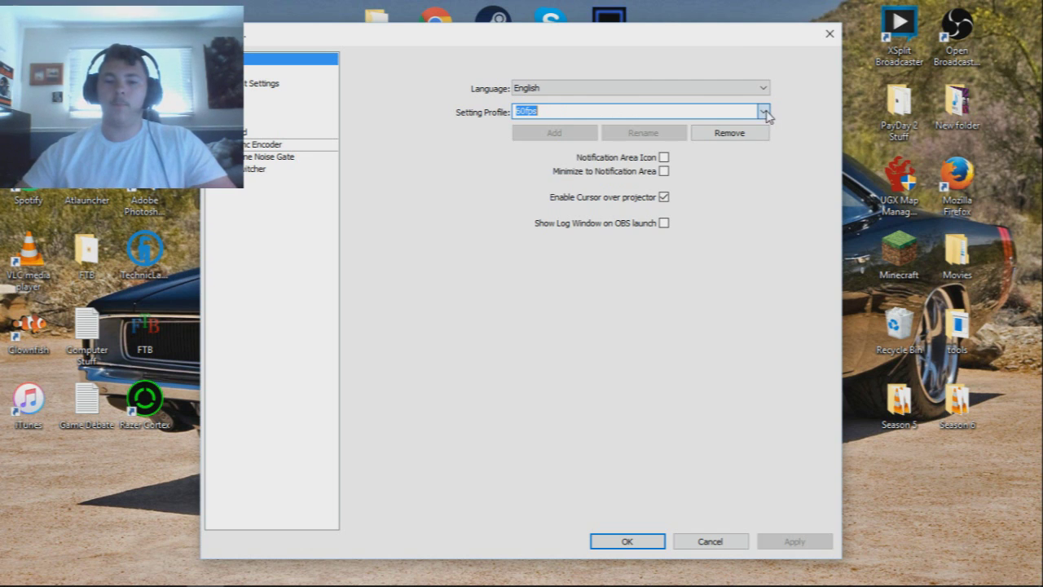
pyautogui.click(537, 111)
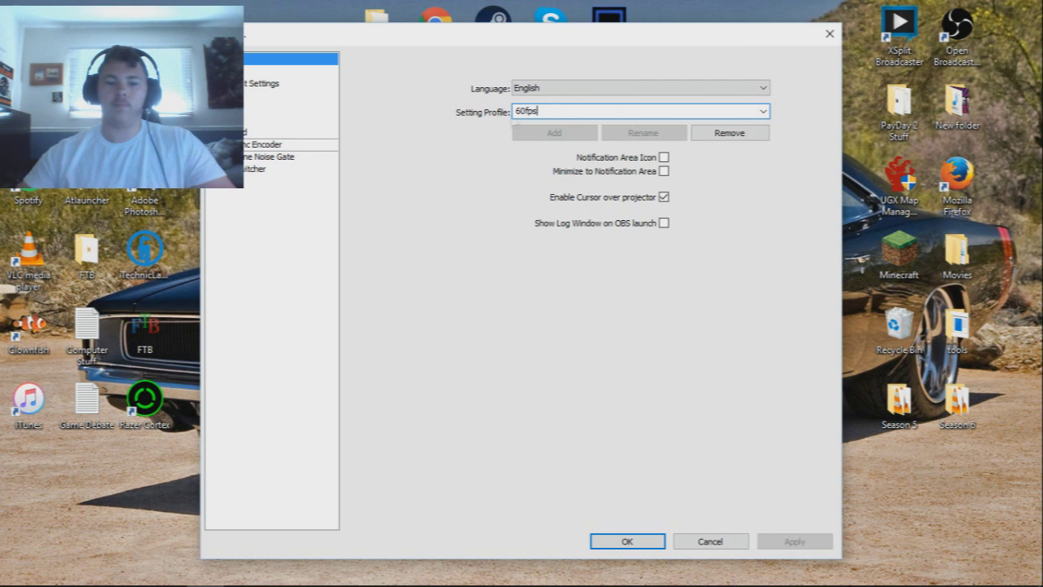
pyautogui.click(300, 72)
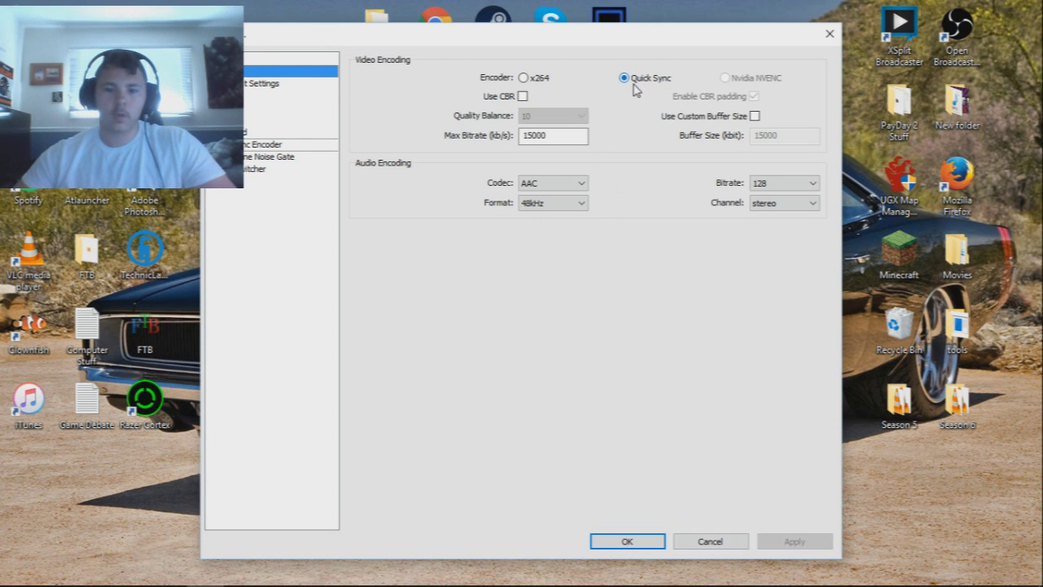
pyautogui.click(332, 58)
pyautogui.click(764, 112)
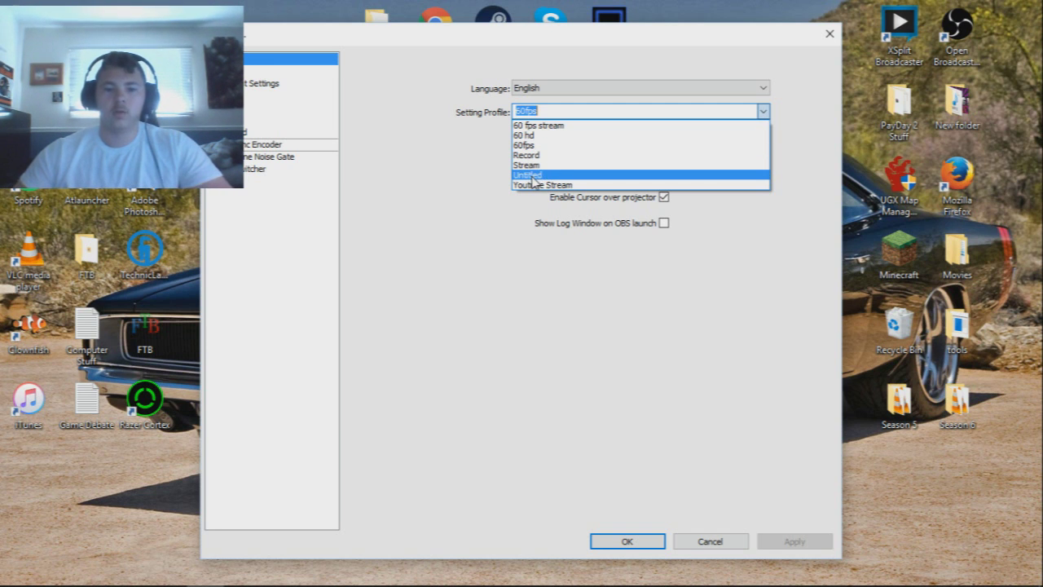
pyautogui.click(763, 111)
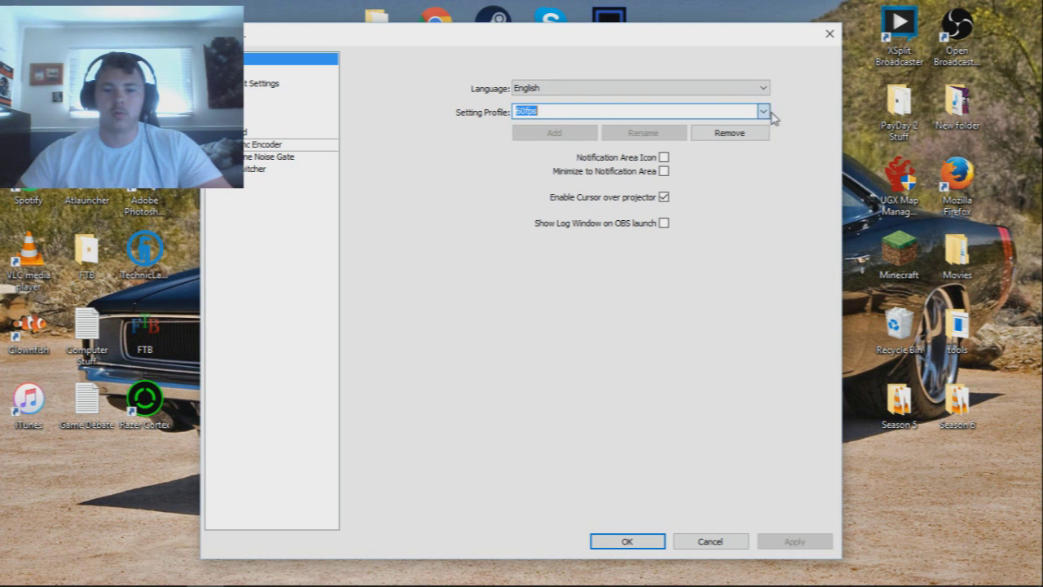
# Try the Use CBR option on and off in the encoding settings, and discard the changes.
pyautogui.click(309, 72)
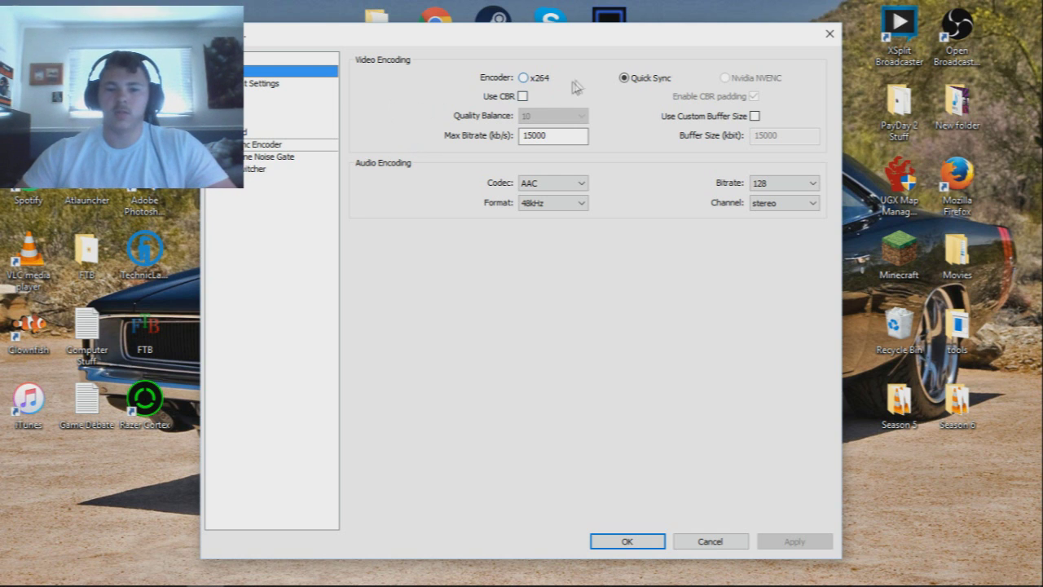
pyautogui.click(522, 97)
pyautogui.click(523, 97)
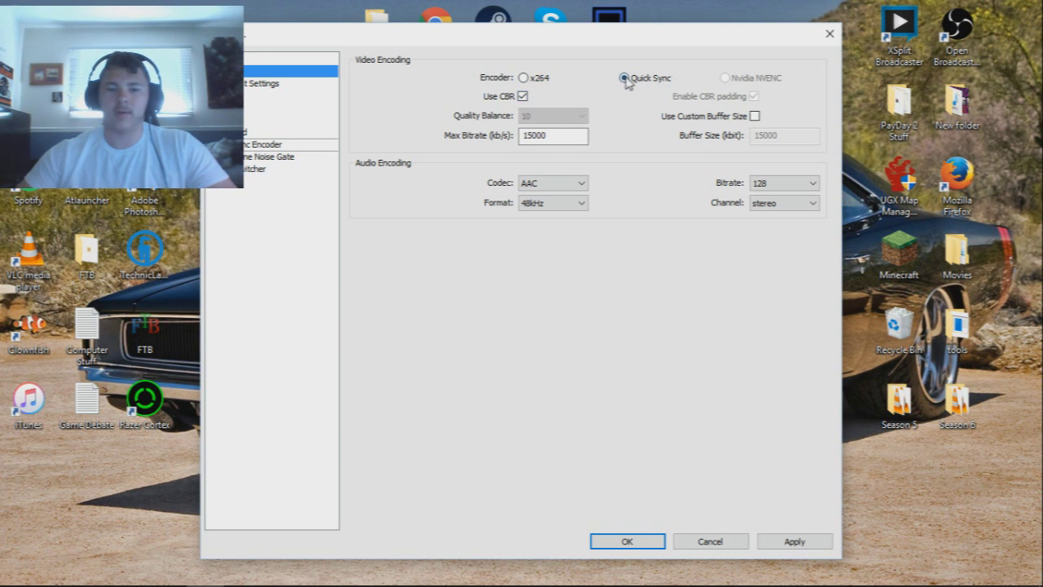
pyautogui.click(522, 96)
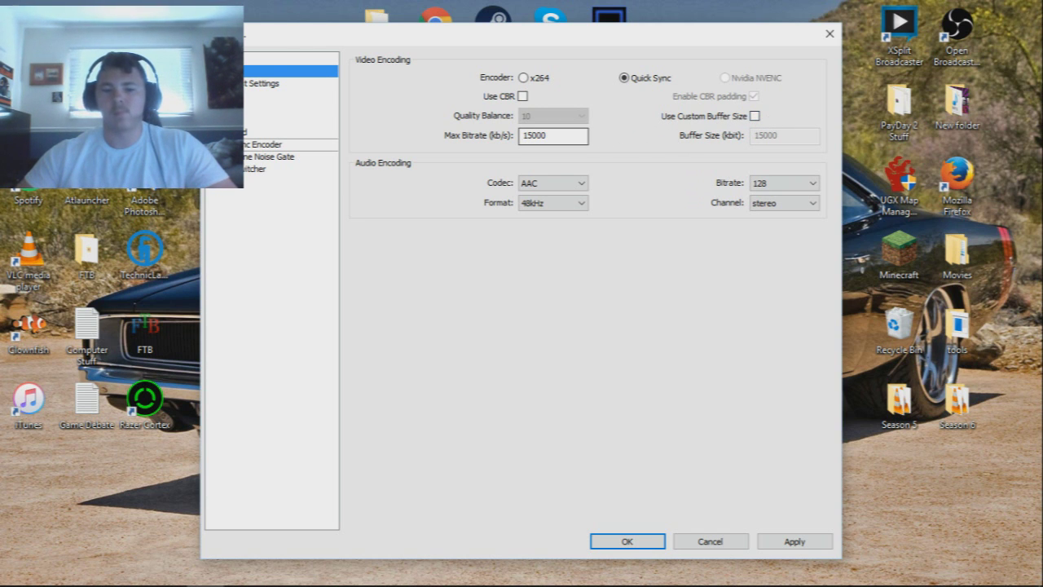
pyautogui.moveTo(571, 137)
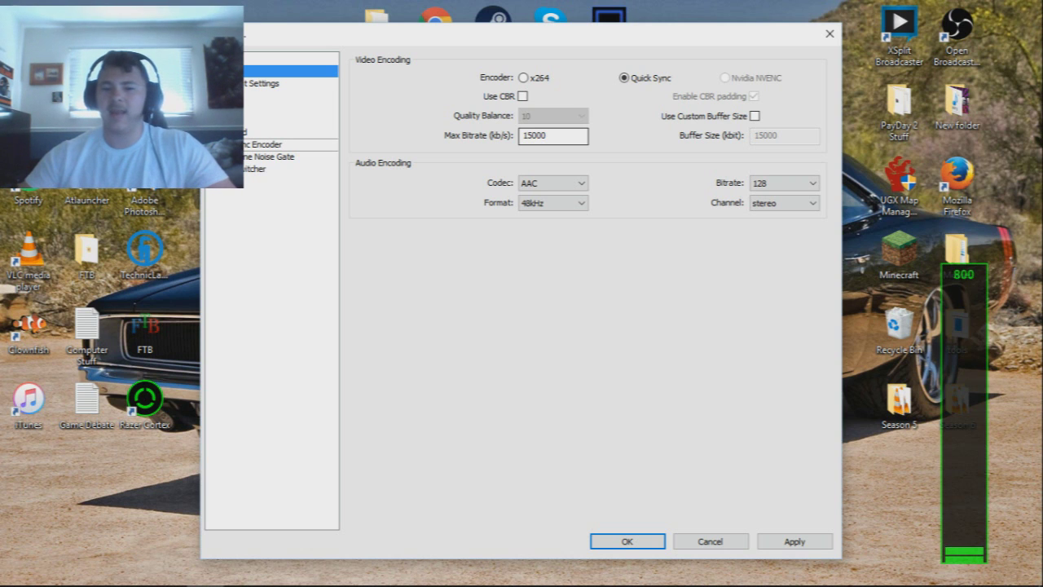
pyautogui.click(530, 135)
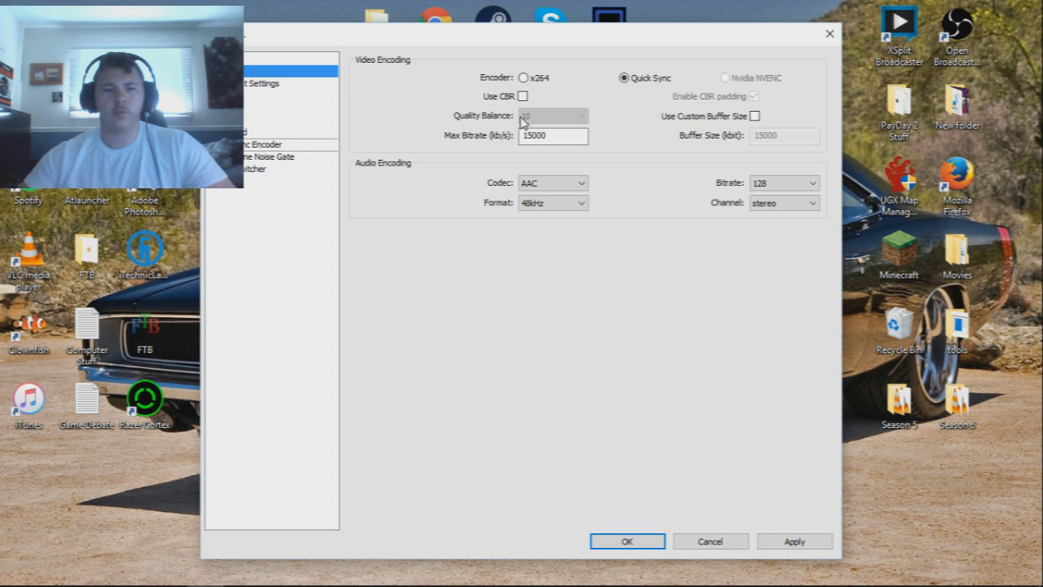
pyautogui.click(317, 85)
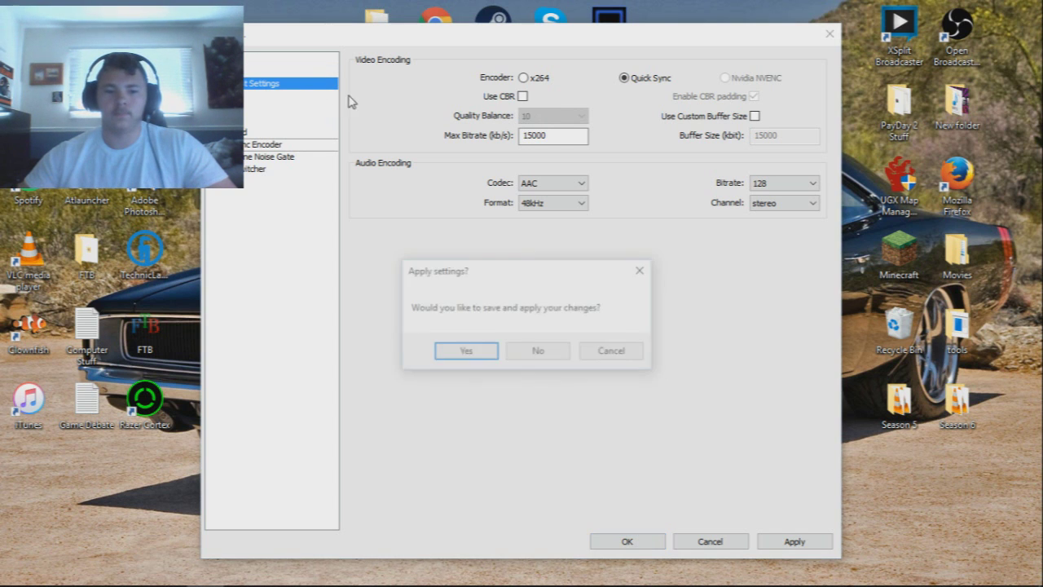
pyautogui.click(550, 348)
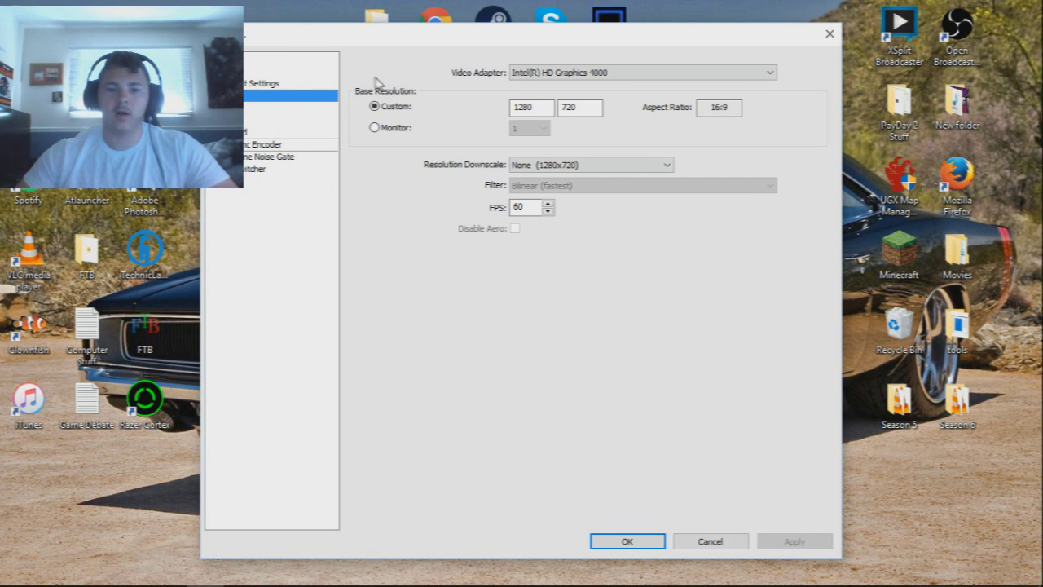
# Examine the video adapter choices and the resolution downscale options in the video settings.
pyautogui.click(770, 73)
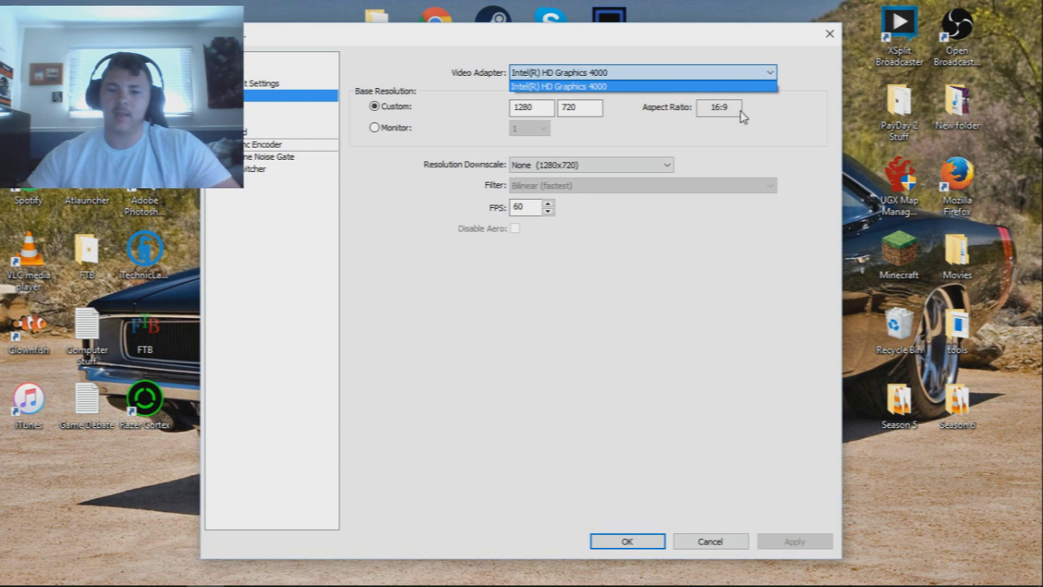
pyautogui.click(772, 75)
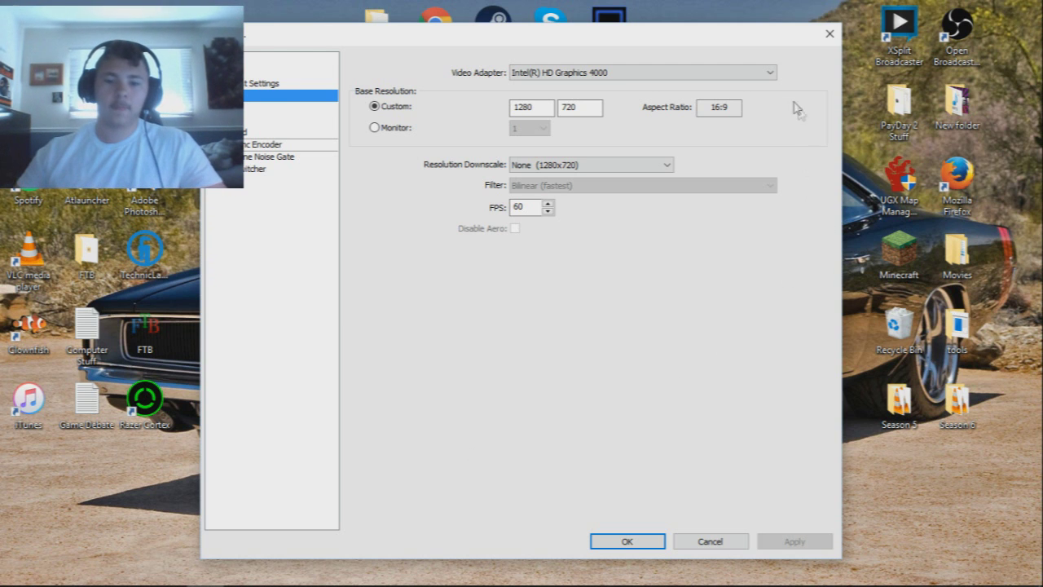
pyautogui.click(774, 78)
pyautogui.click(775, 79)
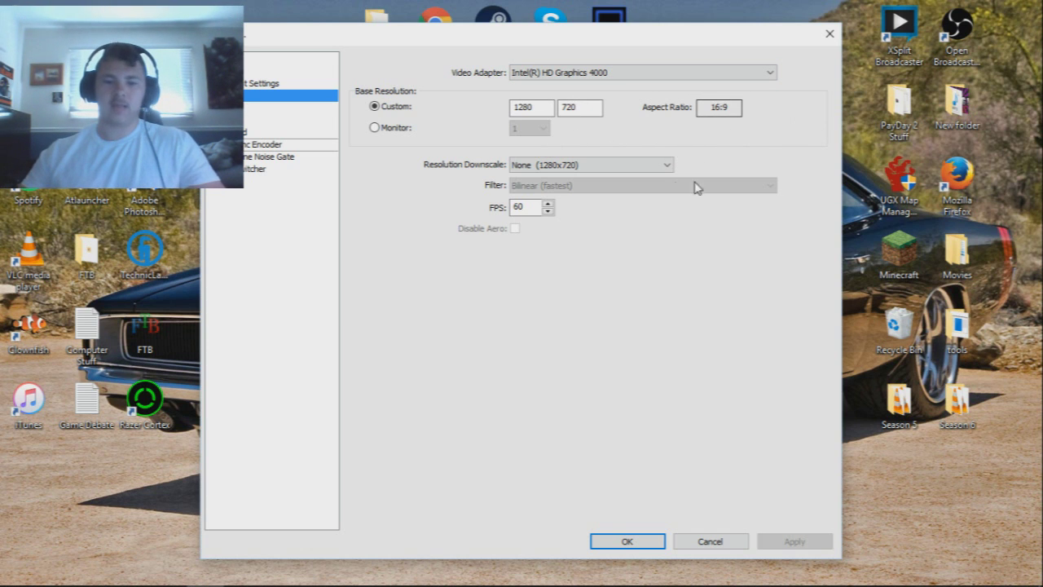
pyautogui.click(657, 77)
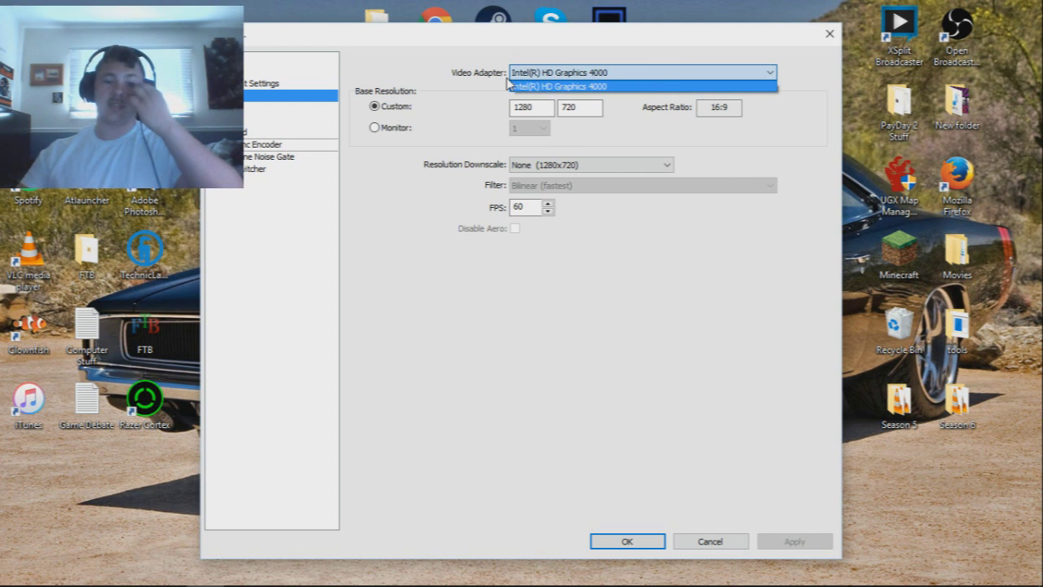
pyautogui.click(631, 82)
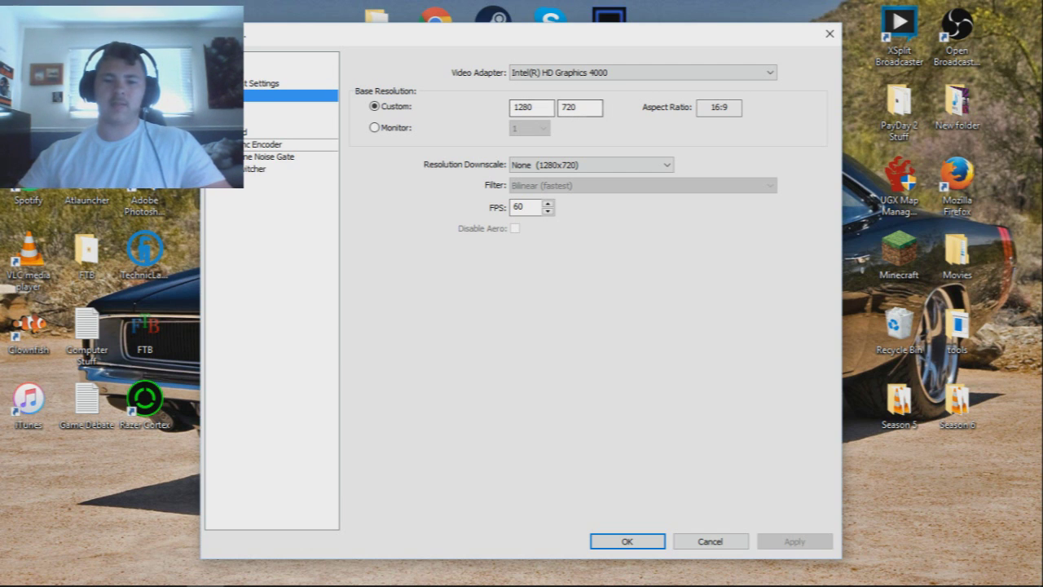
pyautogui.click(580, 165)
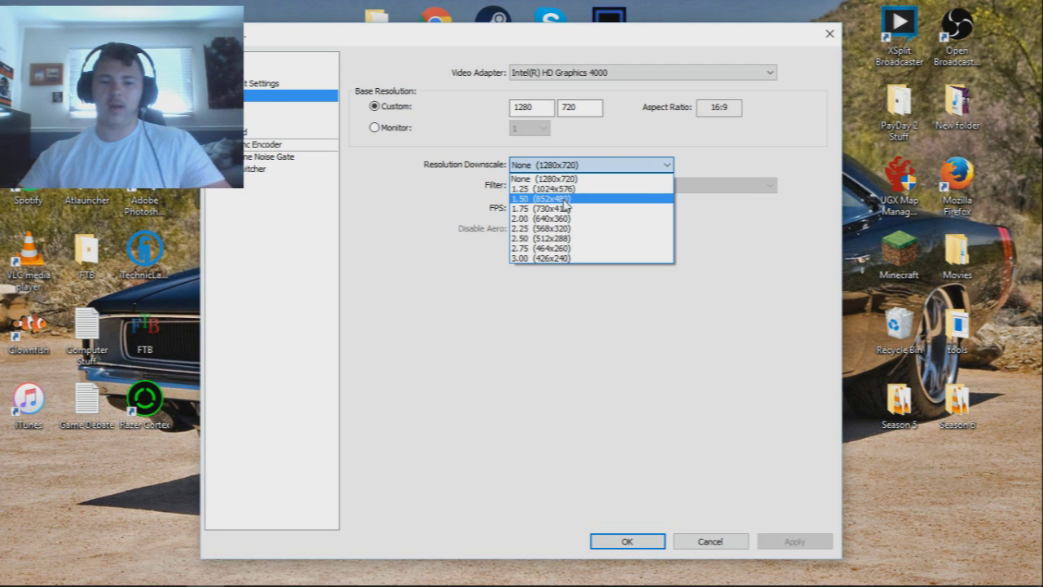
pyautogui.click(602, 167)
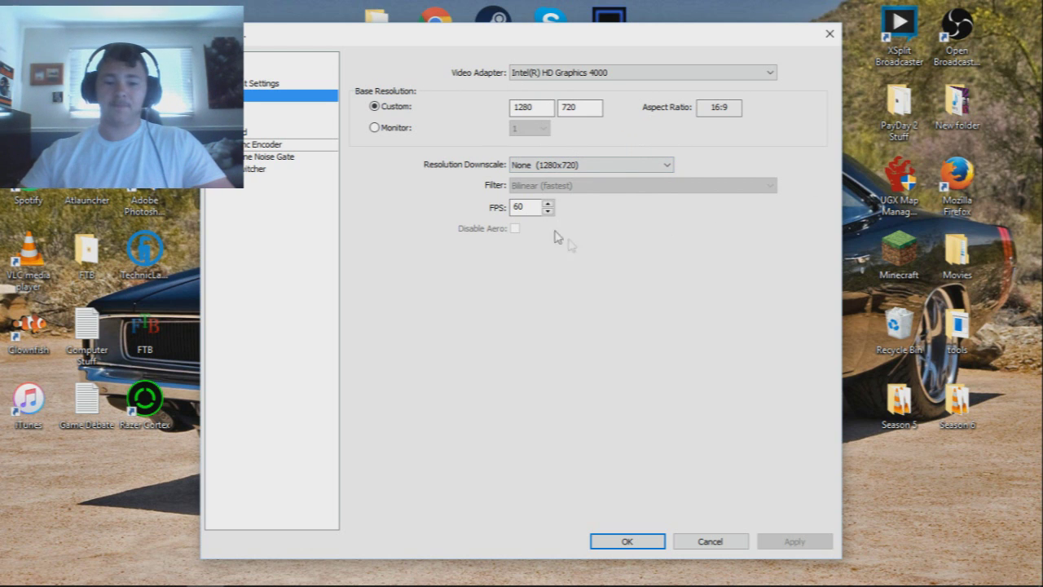
# Check the desktop and microphone device choices in the audio settings, and view the hotkey assignments.
pyautogui.click(279, 108)
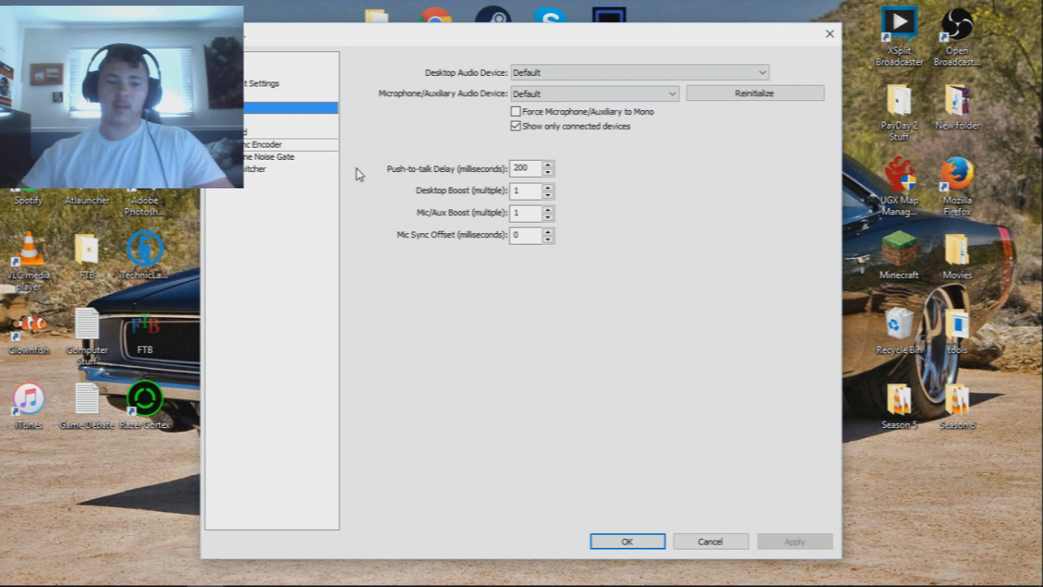
pyautogui.click(609, 75)
pyautogui.click(609, 85)
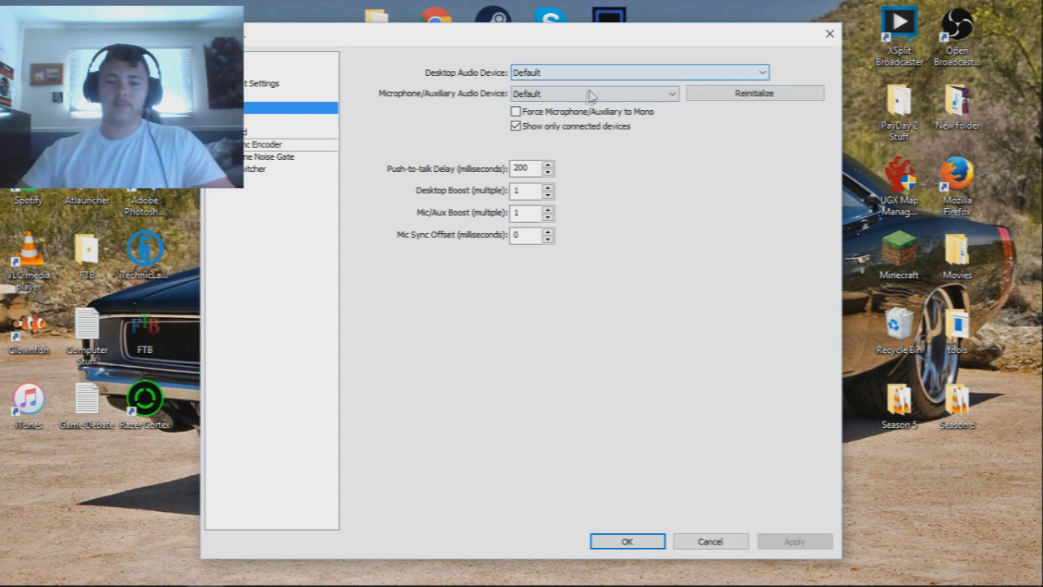
pyautogui.click(591, 95)
pyautogui.click(590, 117)
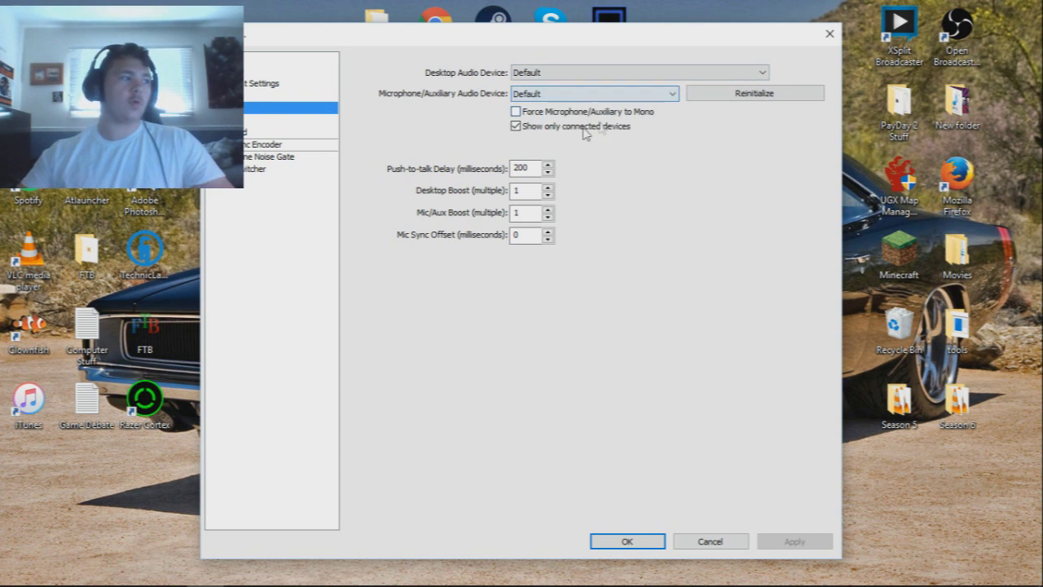
pyautogui.click(297, 121)
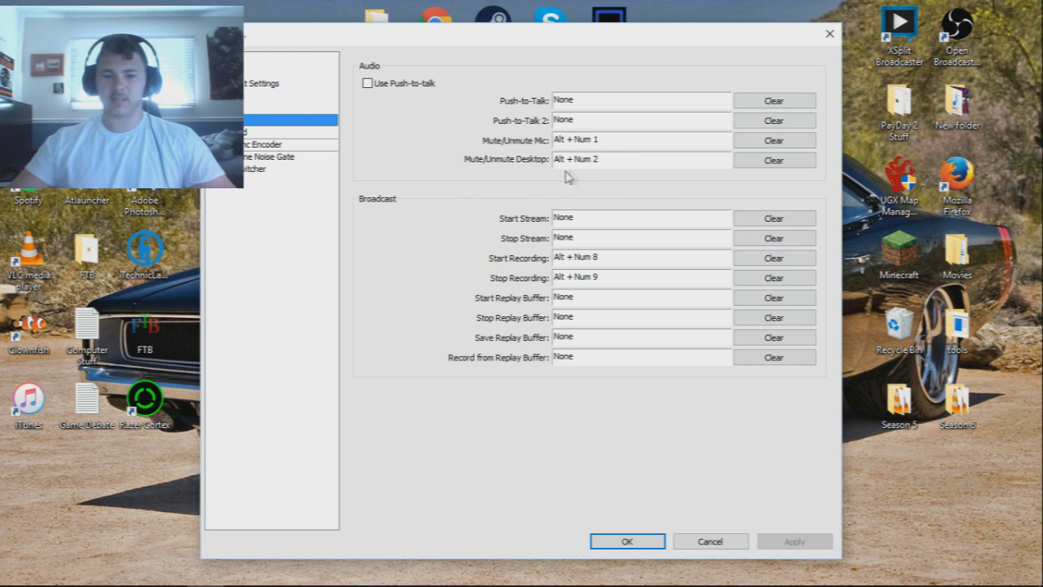
# Review the Quick Sync preset and encoding profile choices in the advanced settings, and move Task Manager out of the way.
pyautogui.click(316, 132)
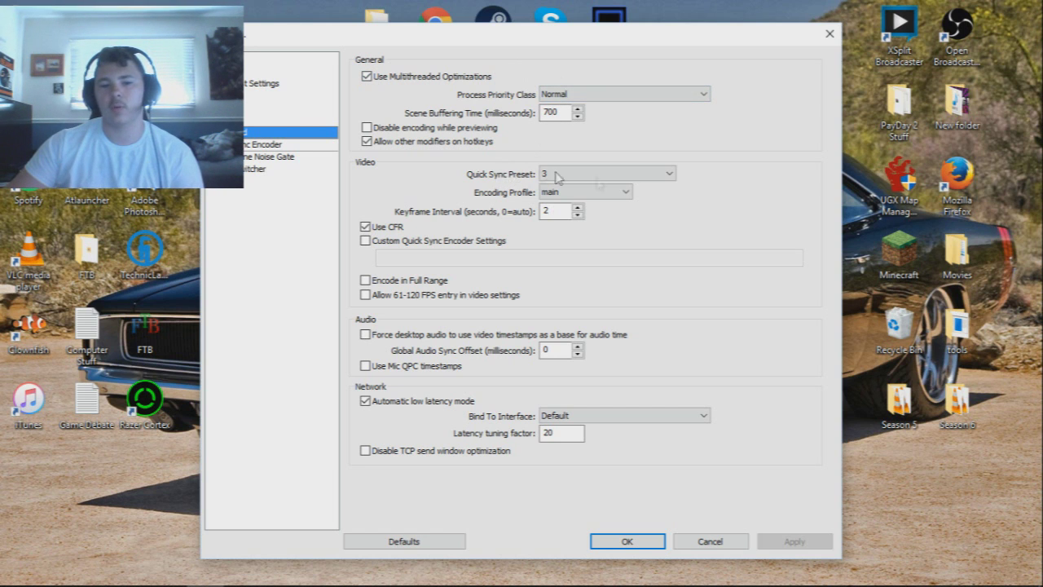
pyautogui.click(629, 174)
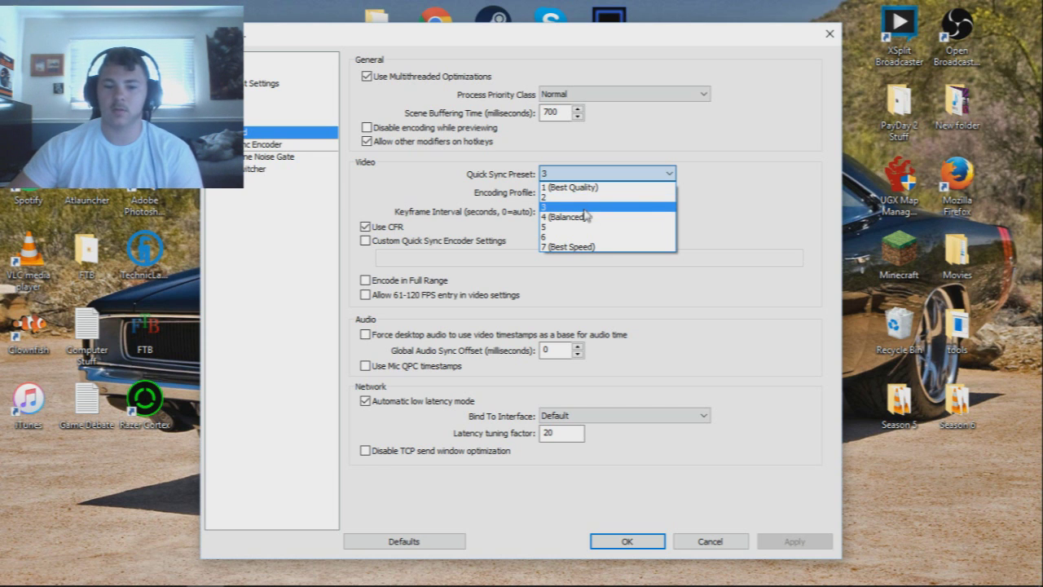
pyautogui.click(624, 173)
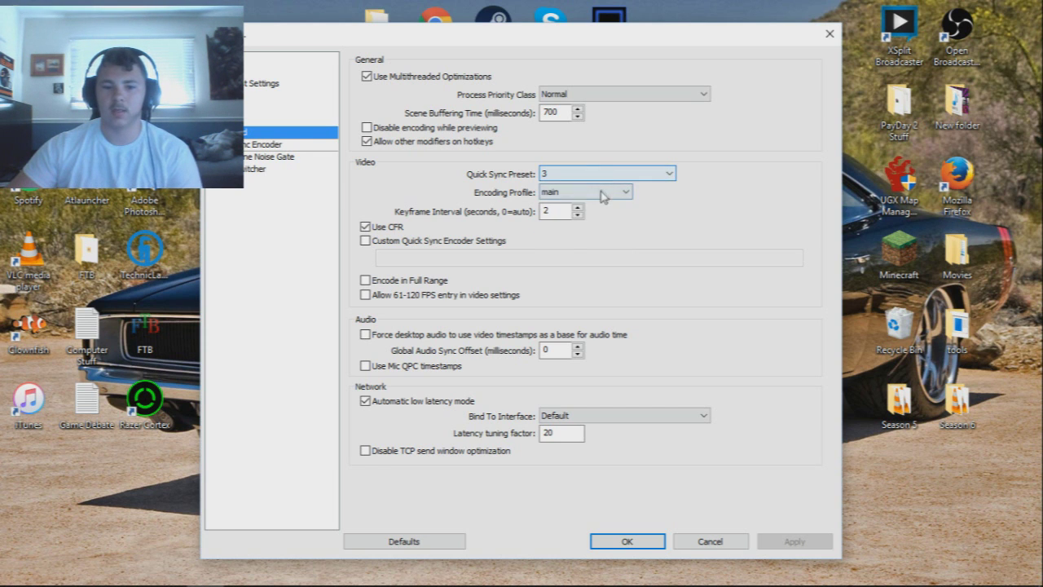
pyautogui.click(602, 198)
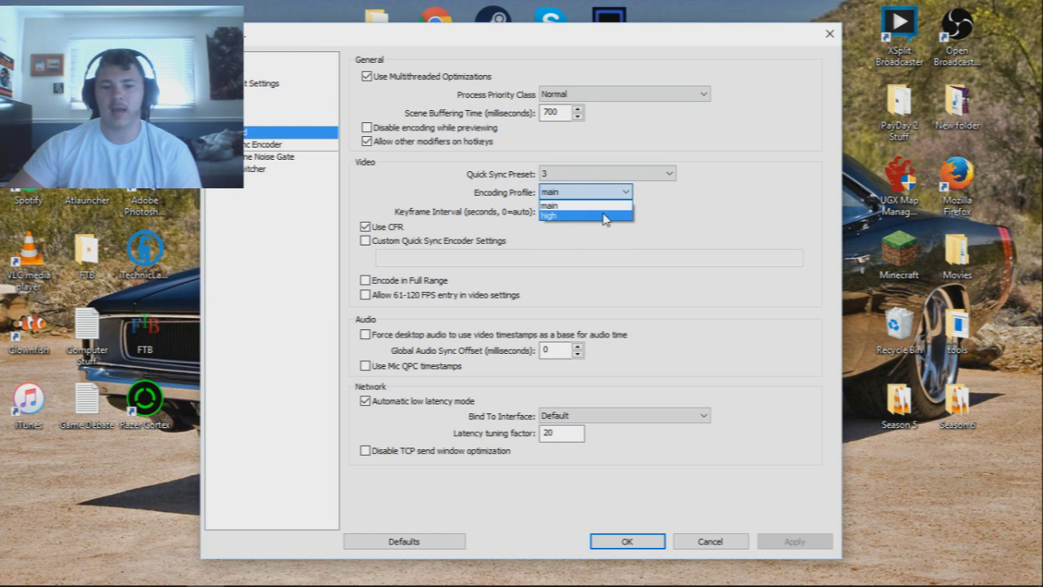
pyautogui.click(623, 192)
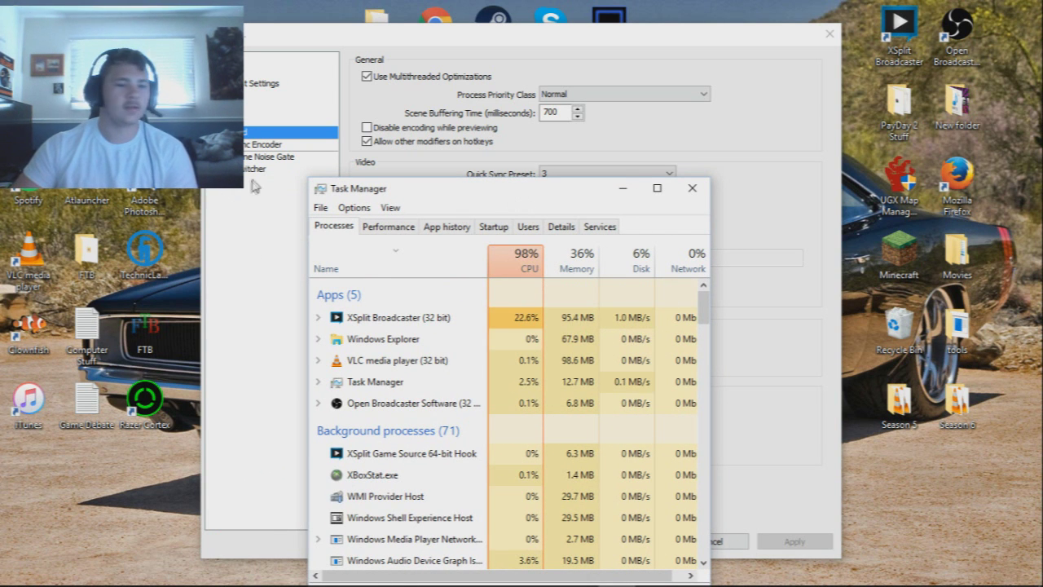
pyautogui.moveTo(398, 187); pyautogui.dragTo(0, 204)
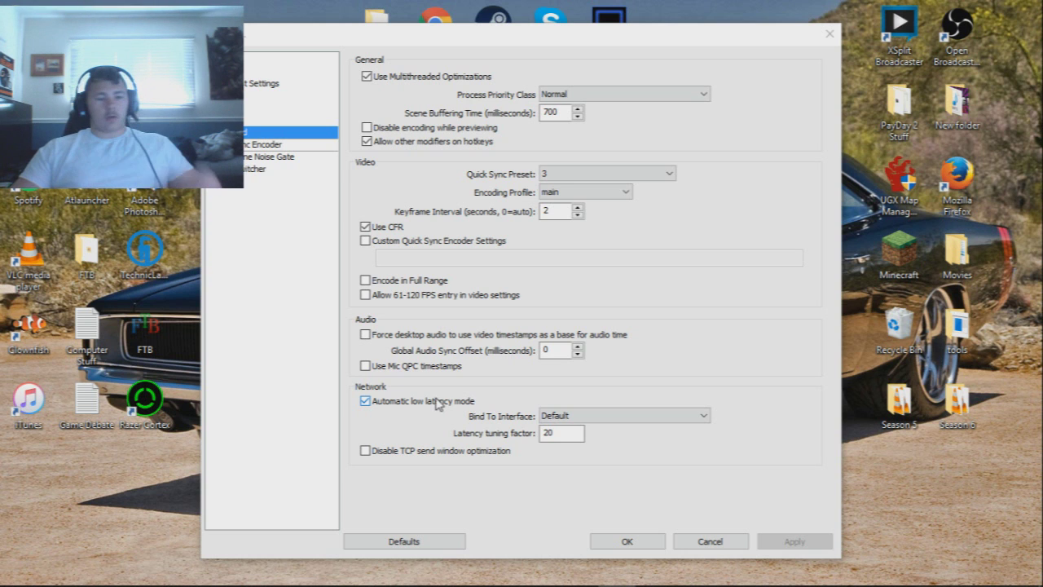
# Look through the Quick Sync encoder, microphone noise gate and scene switcher settings, and close the settings.
pyautogui.click(281, 146)
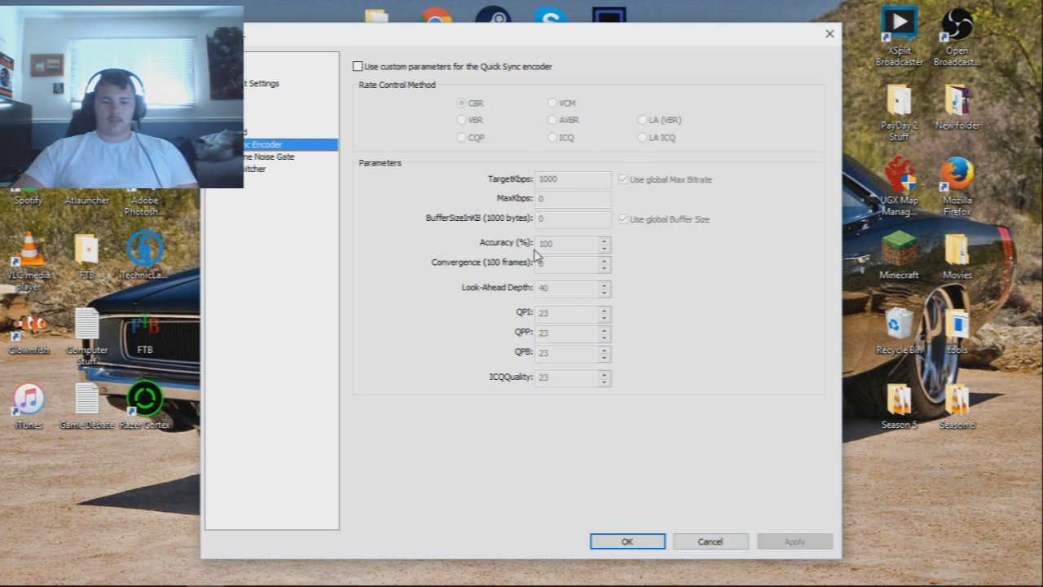
pyautogui.click(326, 158)
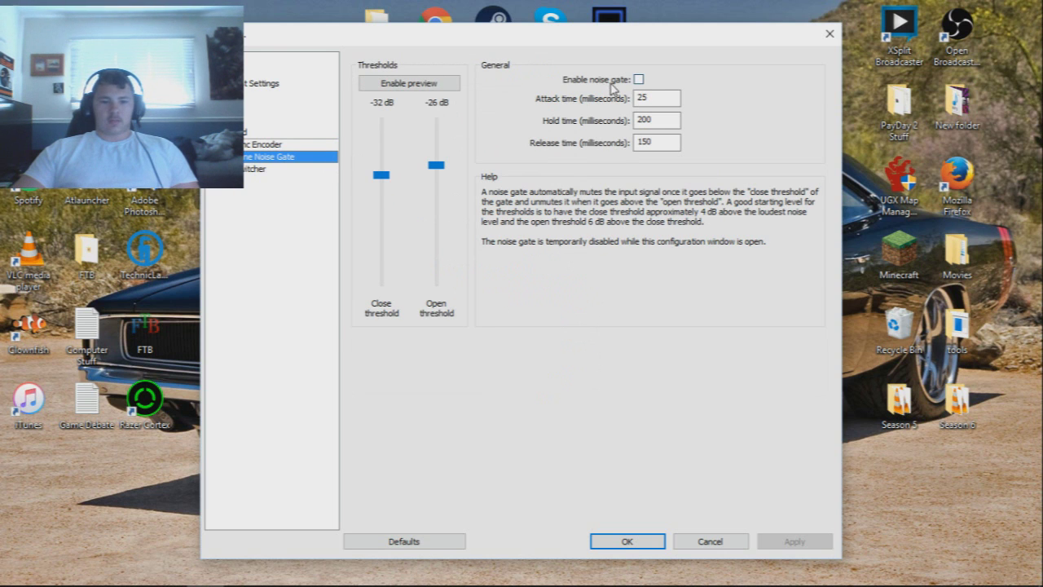
pyautogui.click(290, 171)
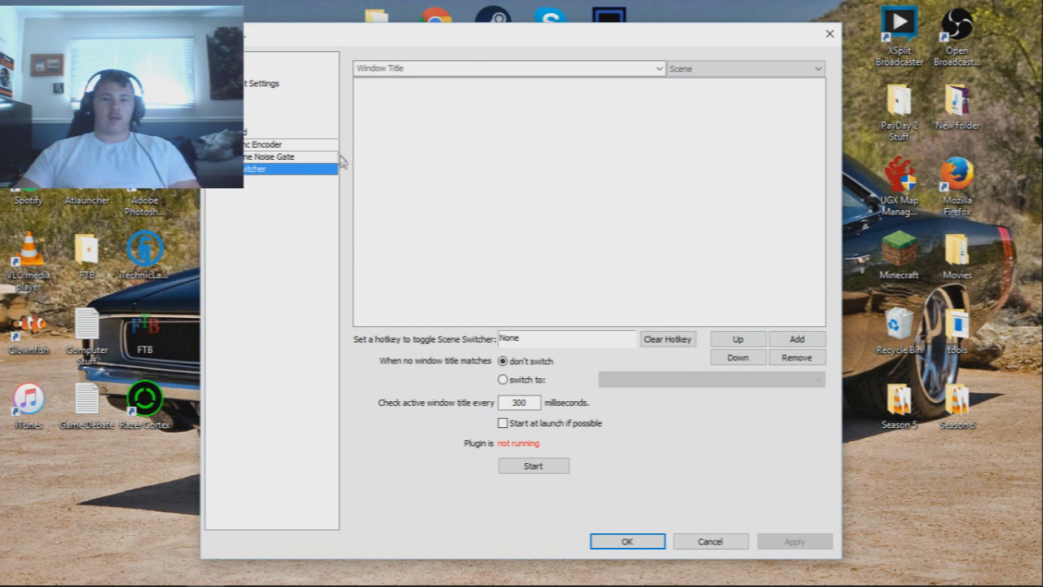
pyautogui.click(642, 542)
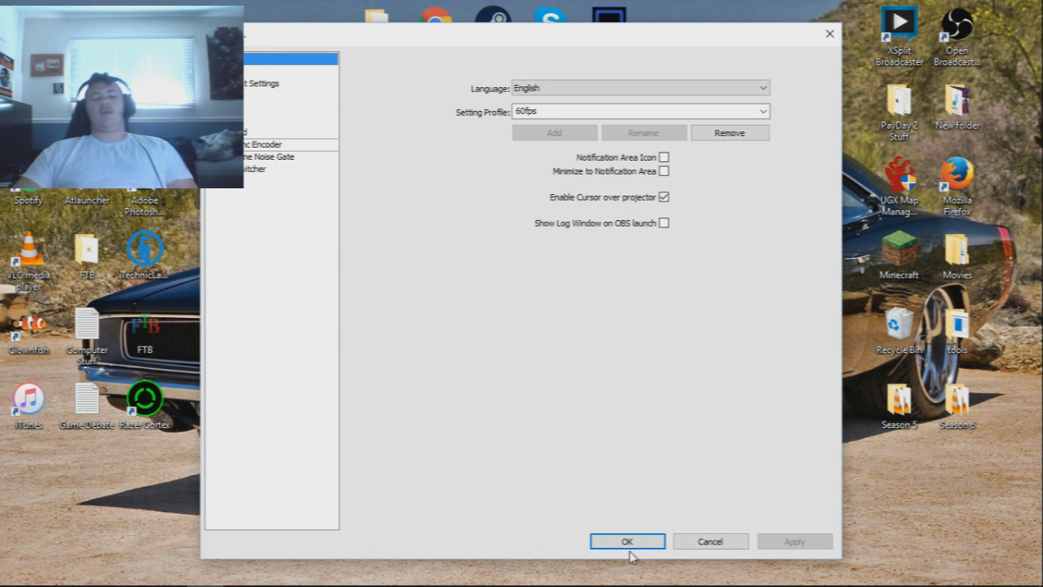
pyautogui.click(633, 544)
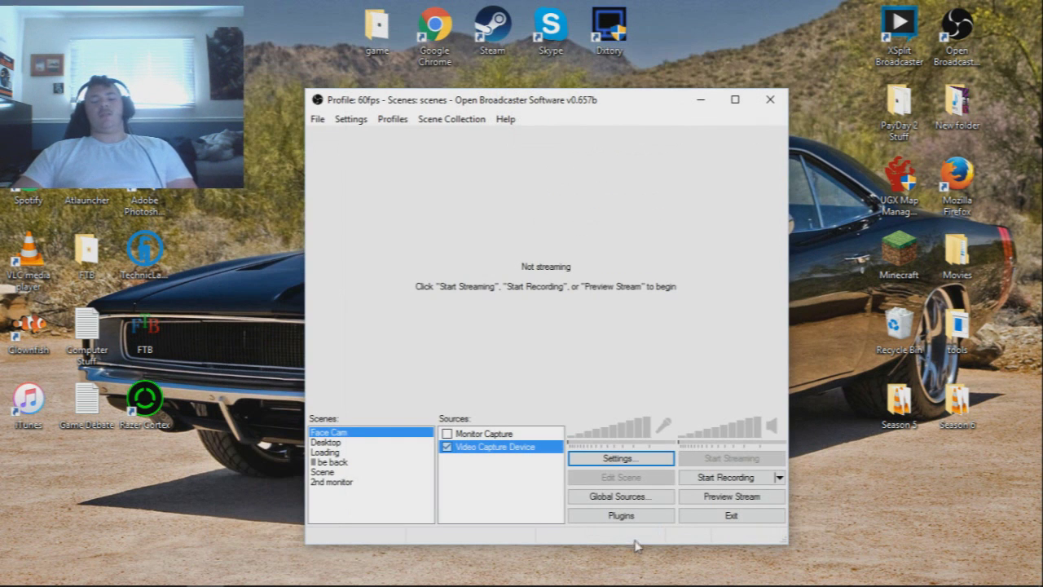